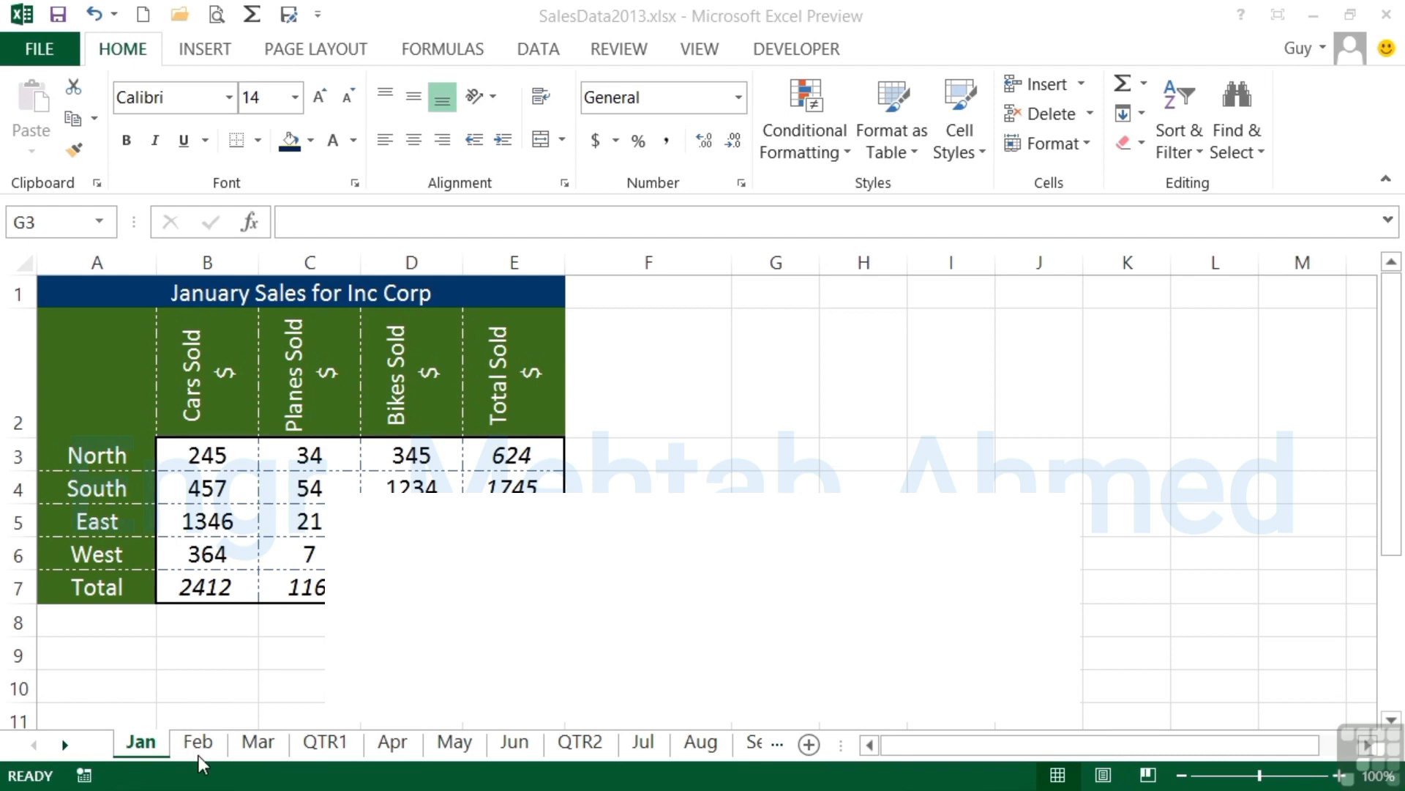
- Enter =Jan!B3+Feb!B3+Mar!B3 in cell B3 of the QTR1 sheet to add the three months' North car sales
click(255, 750)
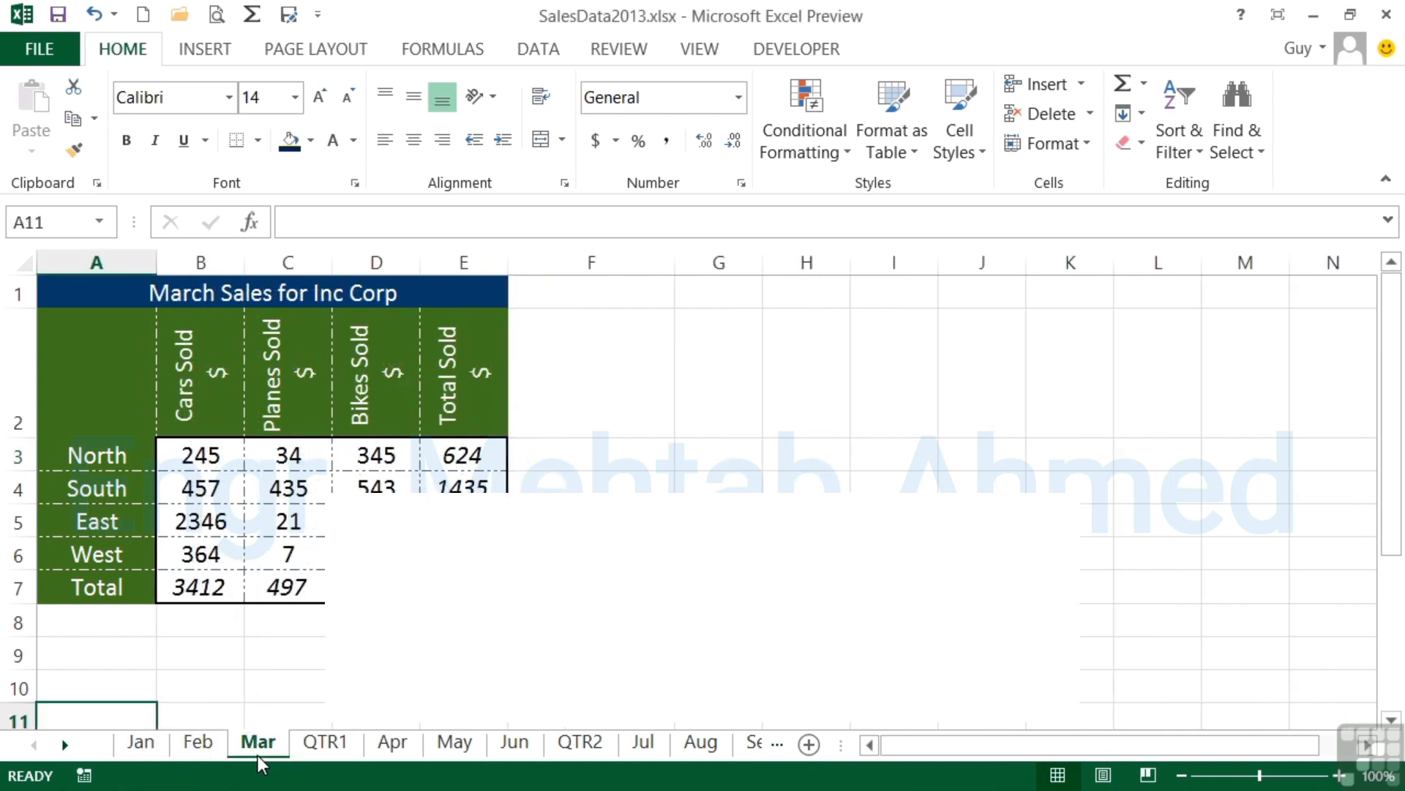
click(332, 741)
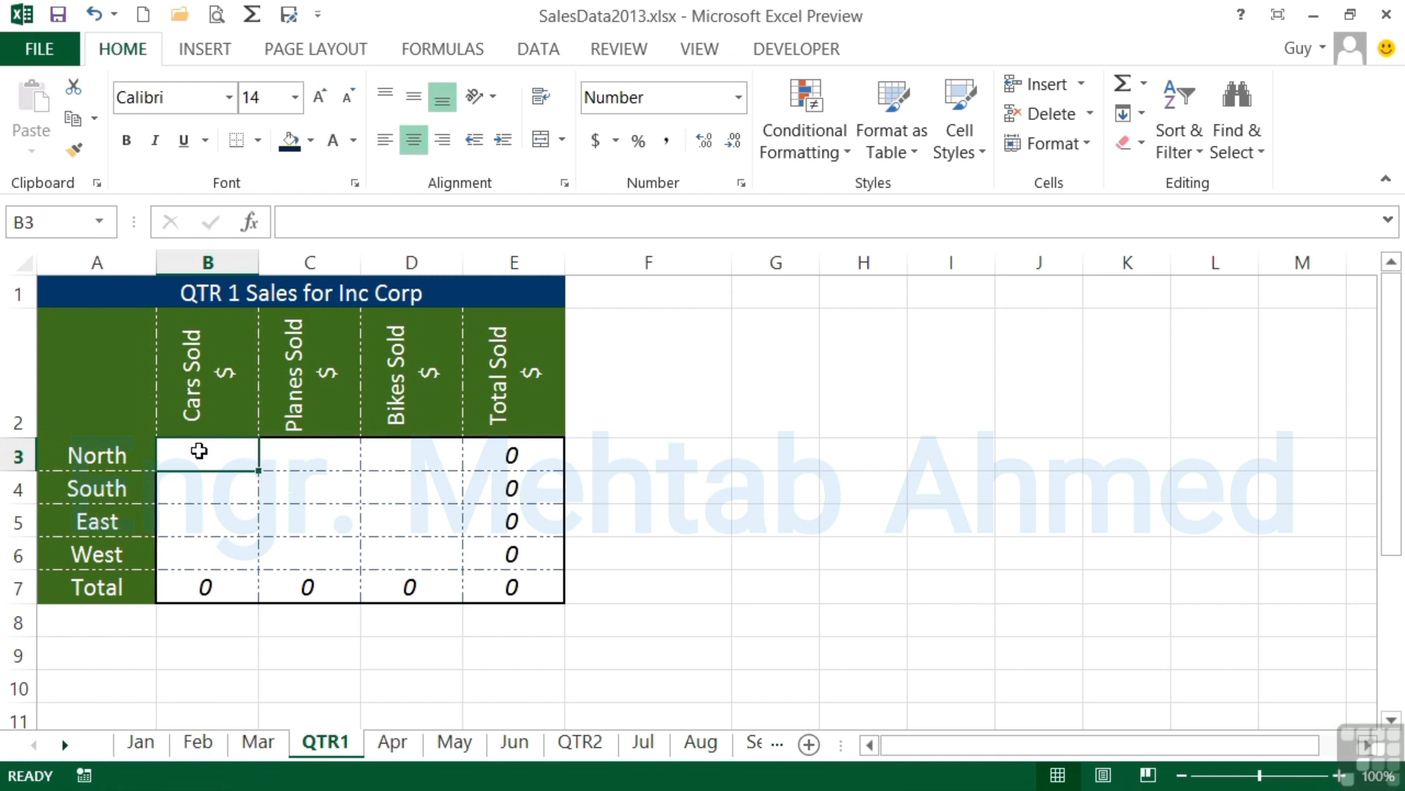
text(=)
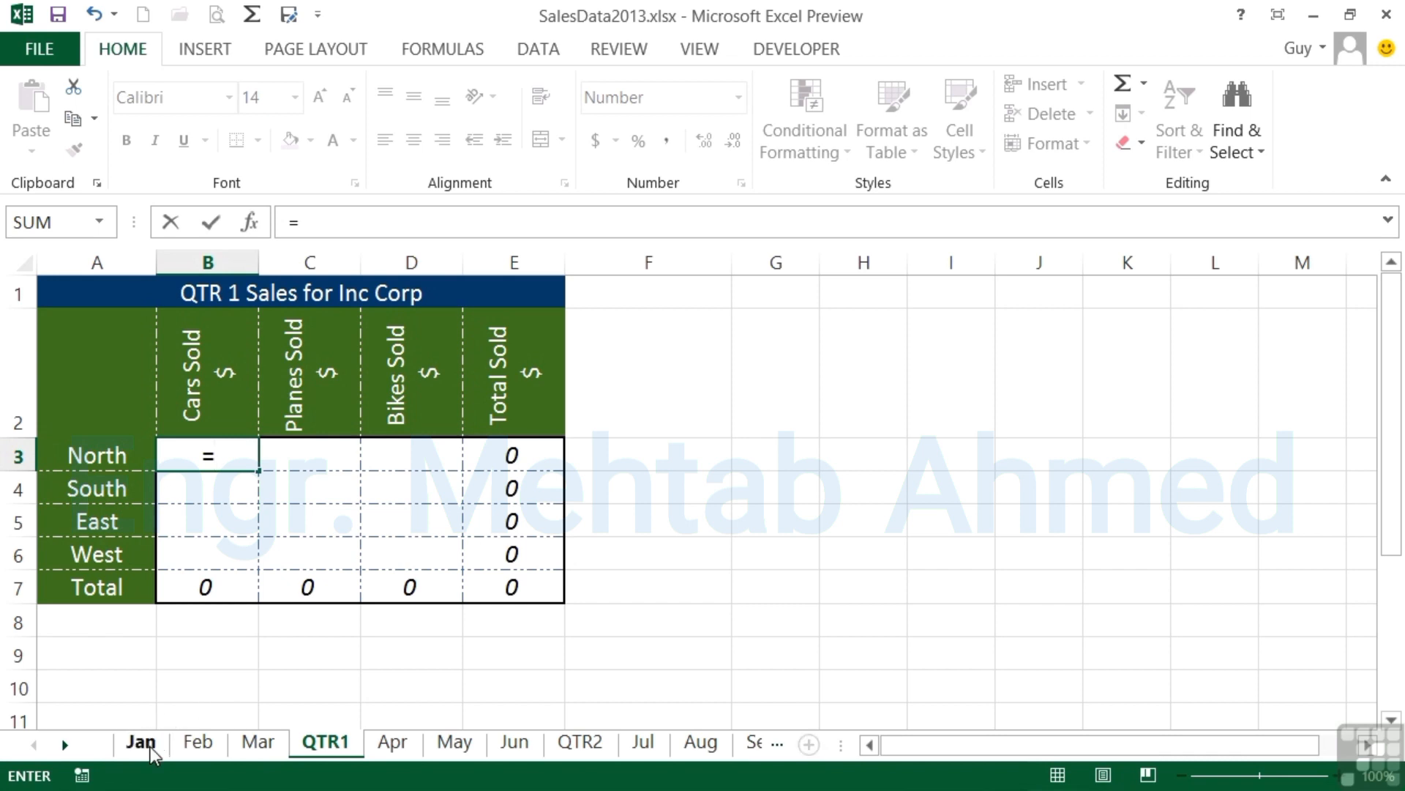
click(150, 747)
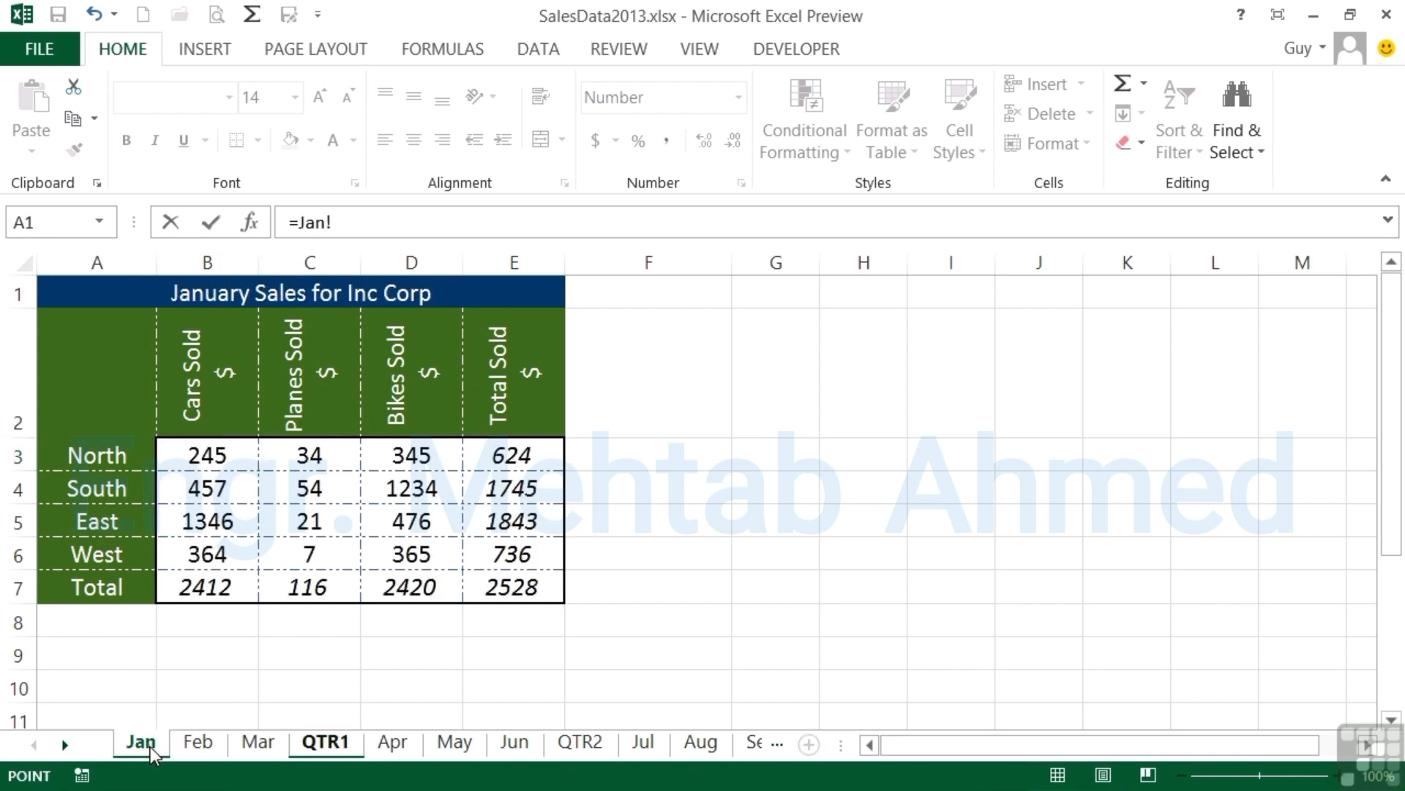
click(210, 455)
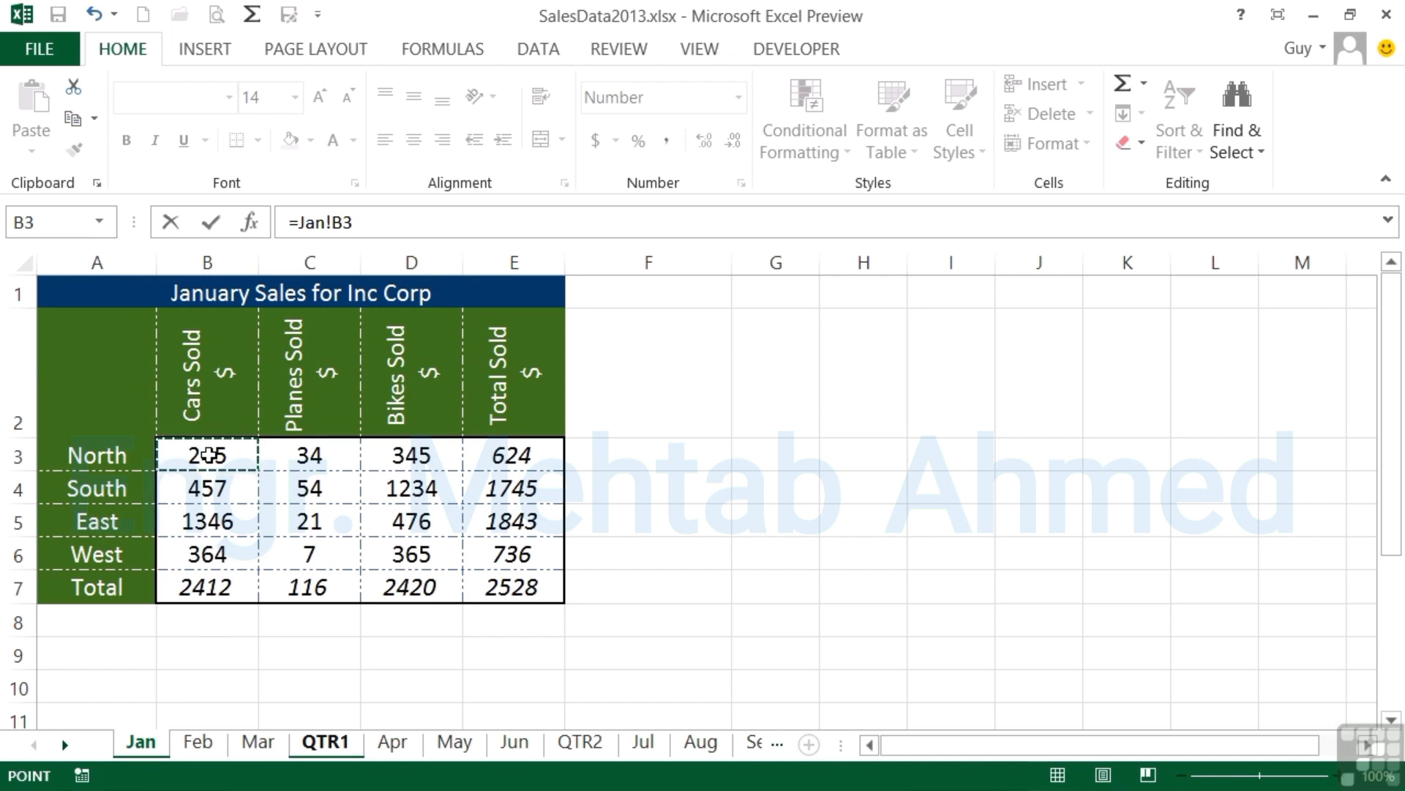
text(+)
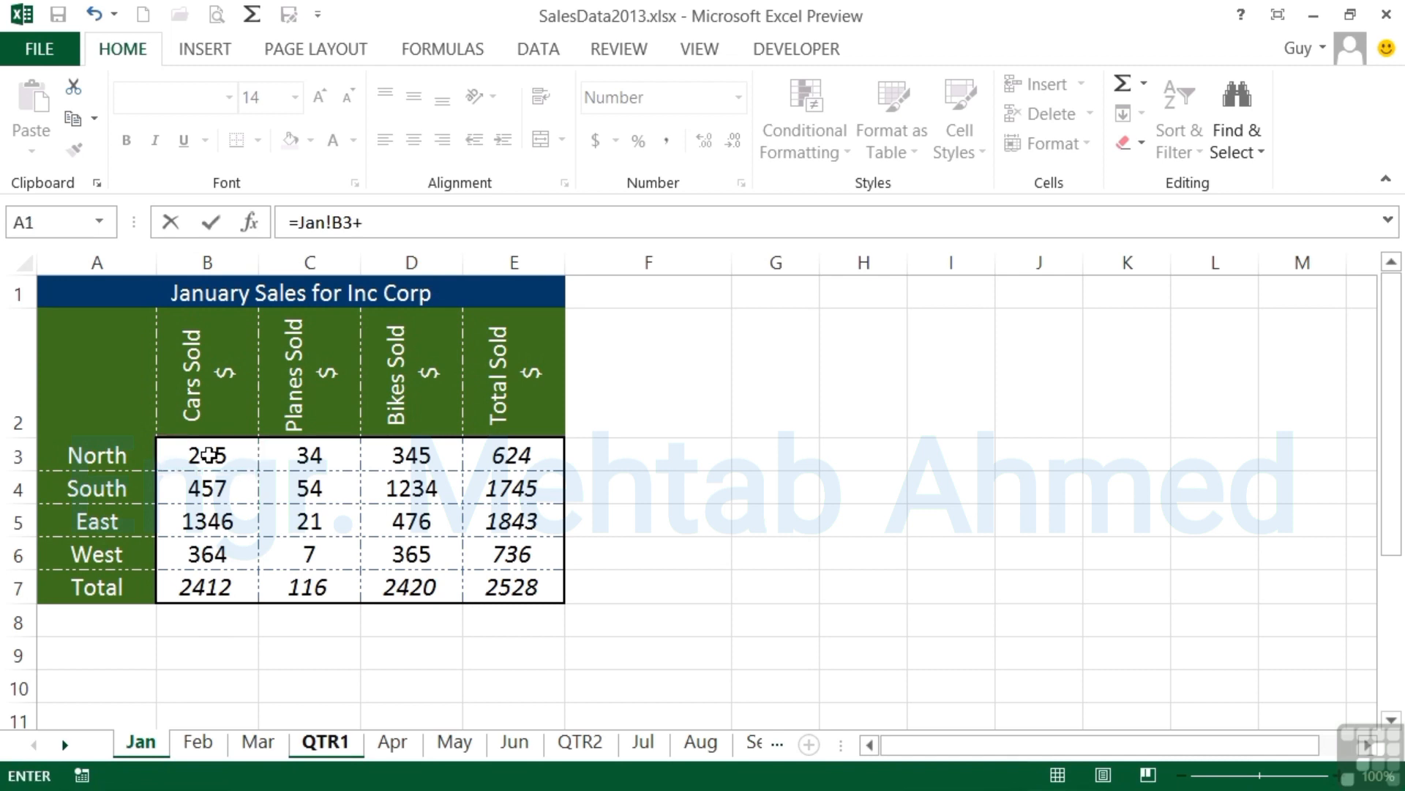
click(199, 741)
click(196, 451)
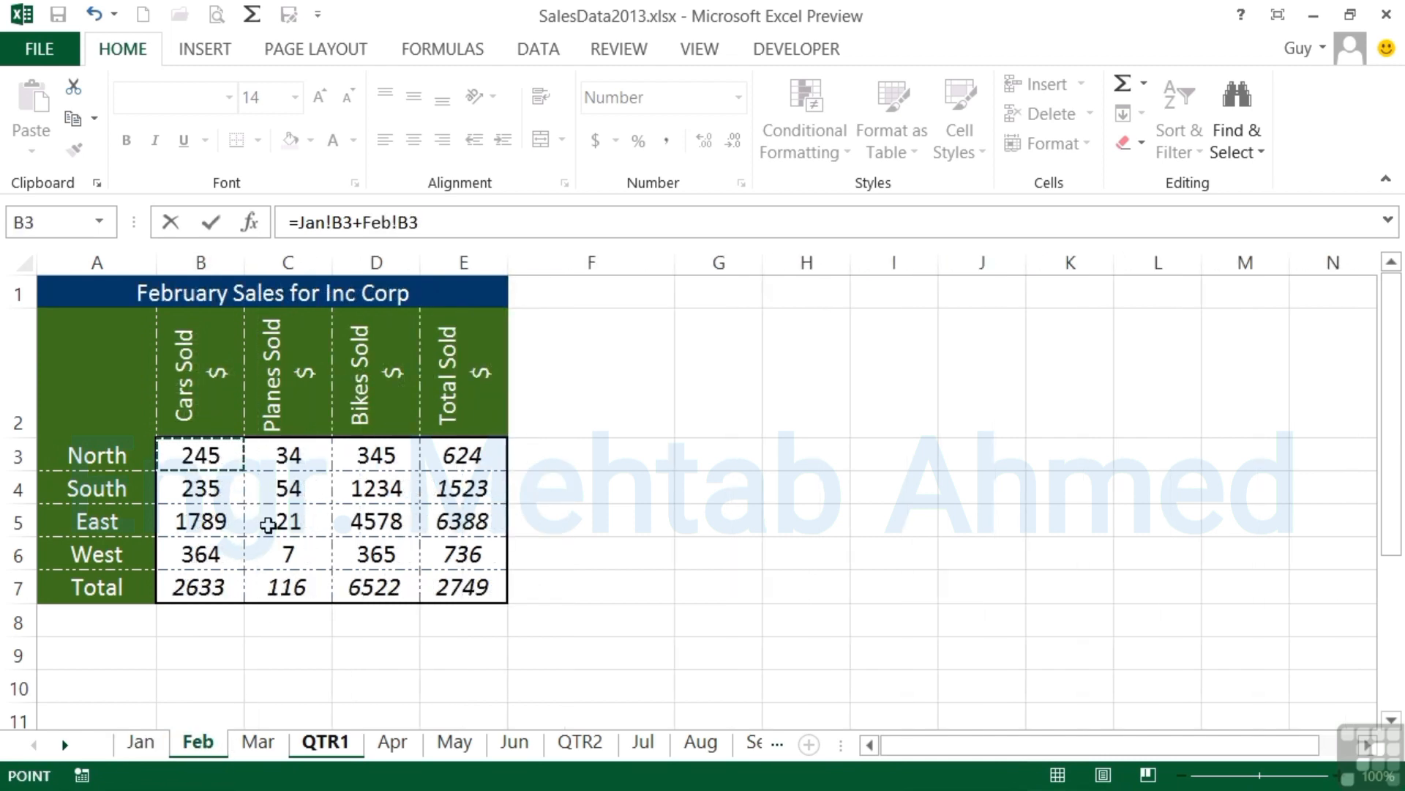
text(+)
click(258, 741)
click(199, 455)
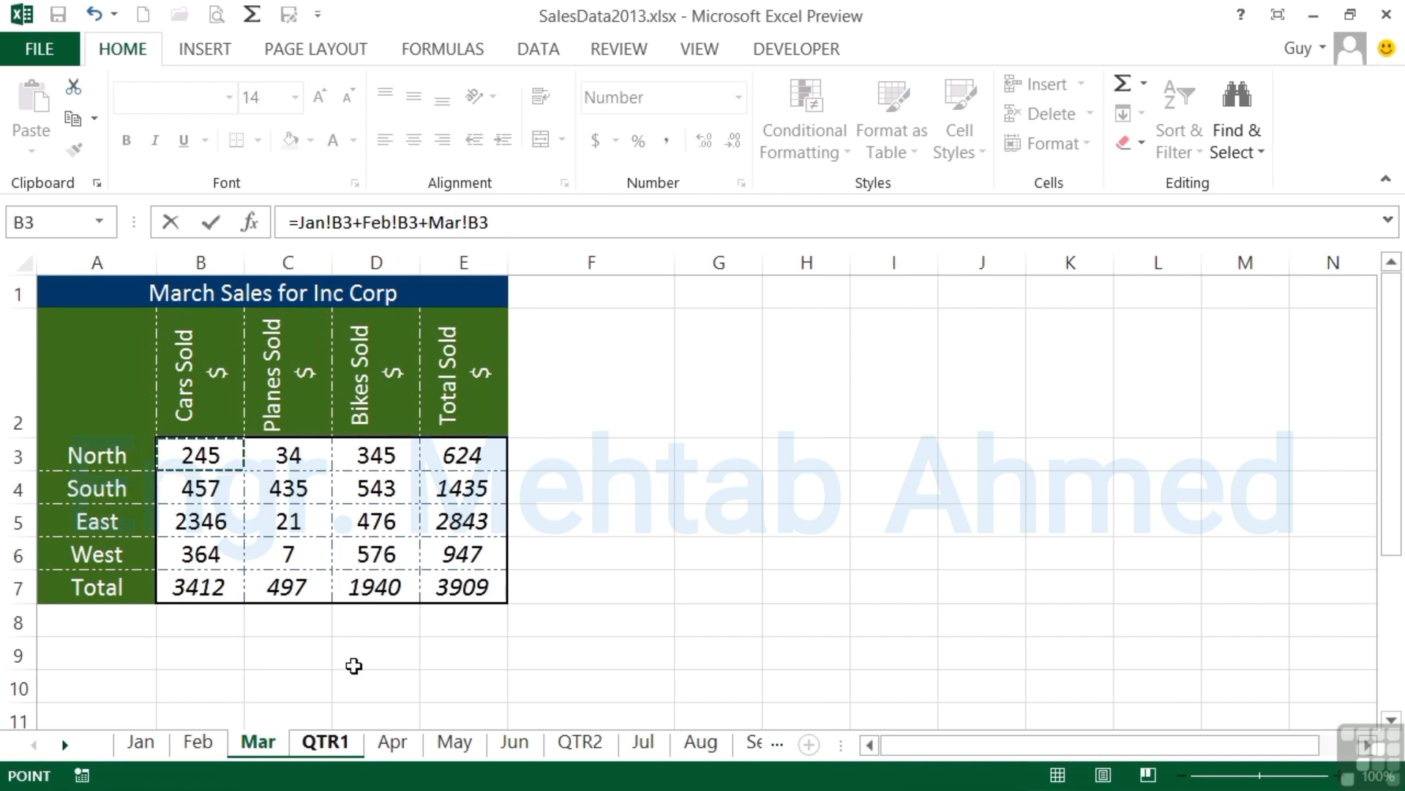
key(Return)
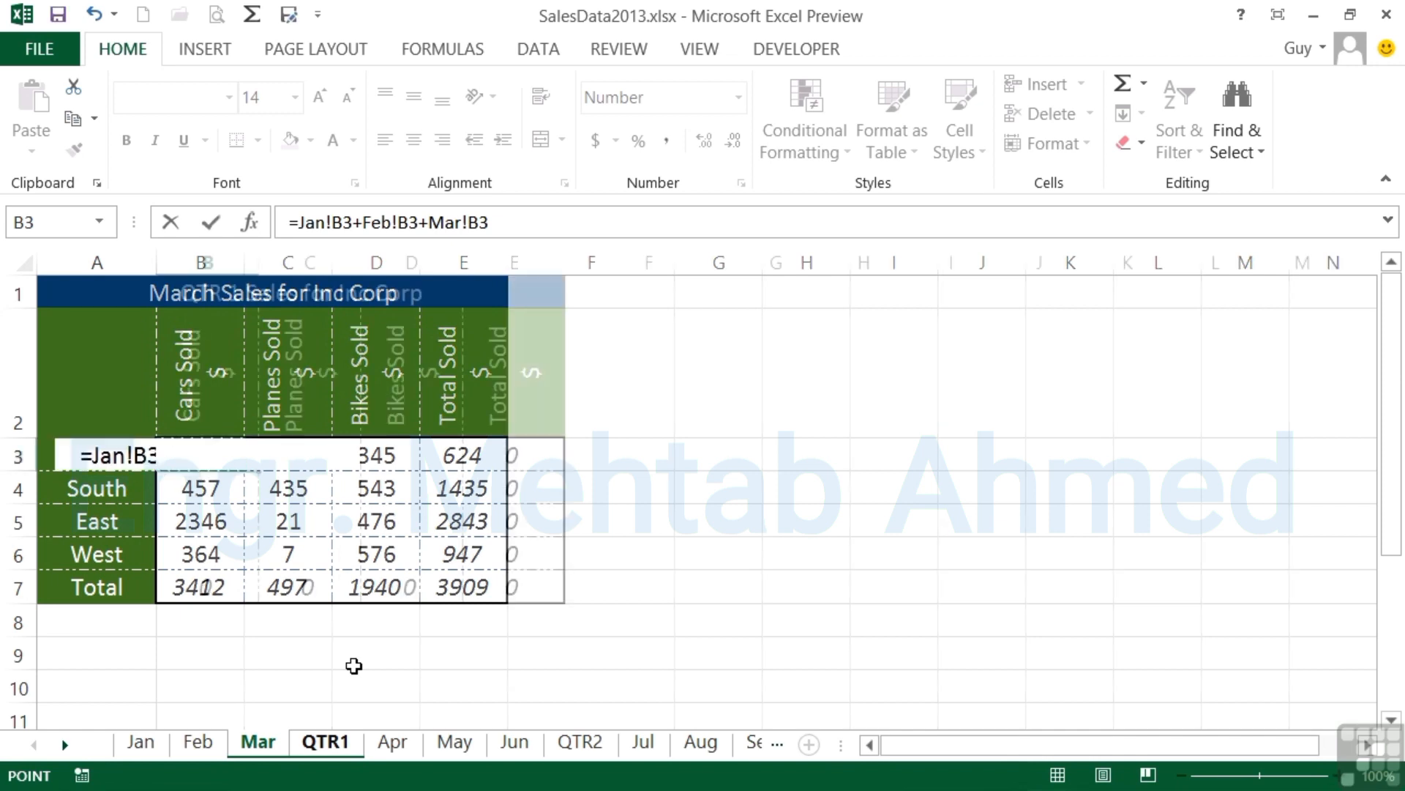
key(Up)
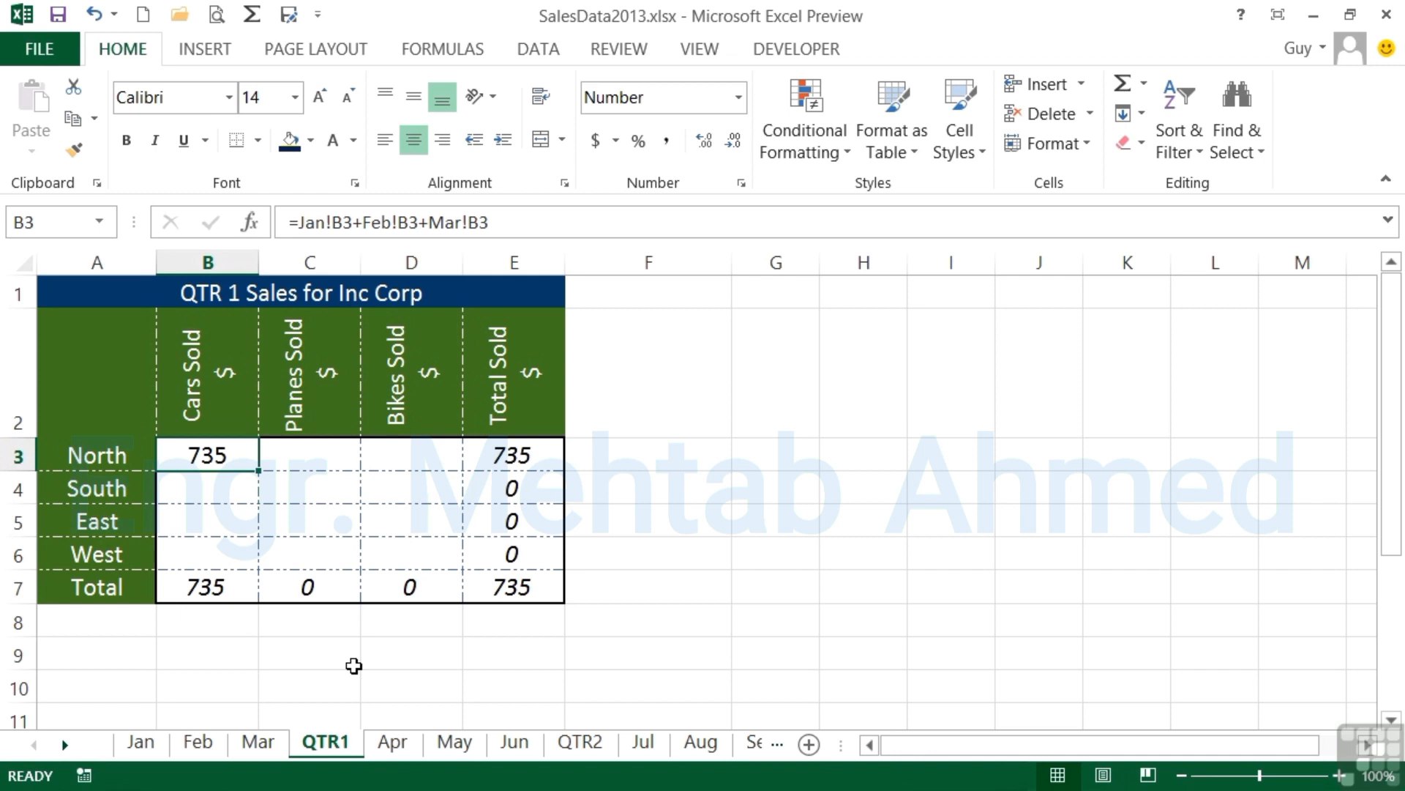
- Edit the formula in B3 to begin with the SUM function, inserting "sum(" before the January reference
double_click(222, 458)
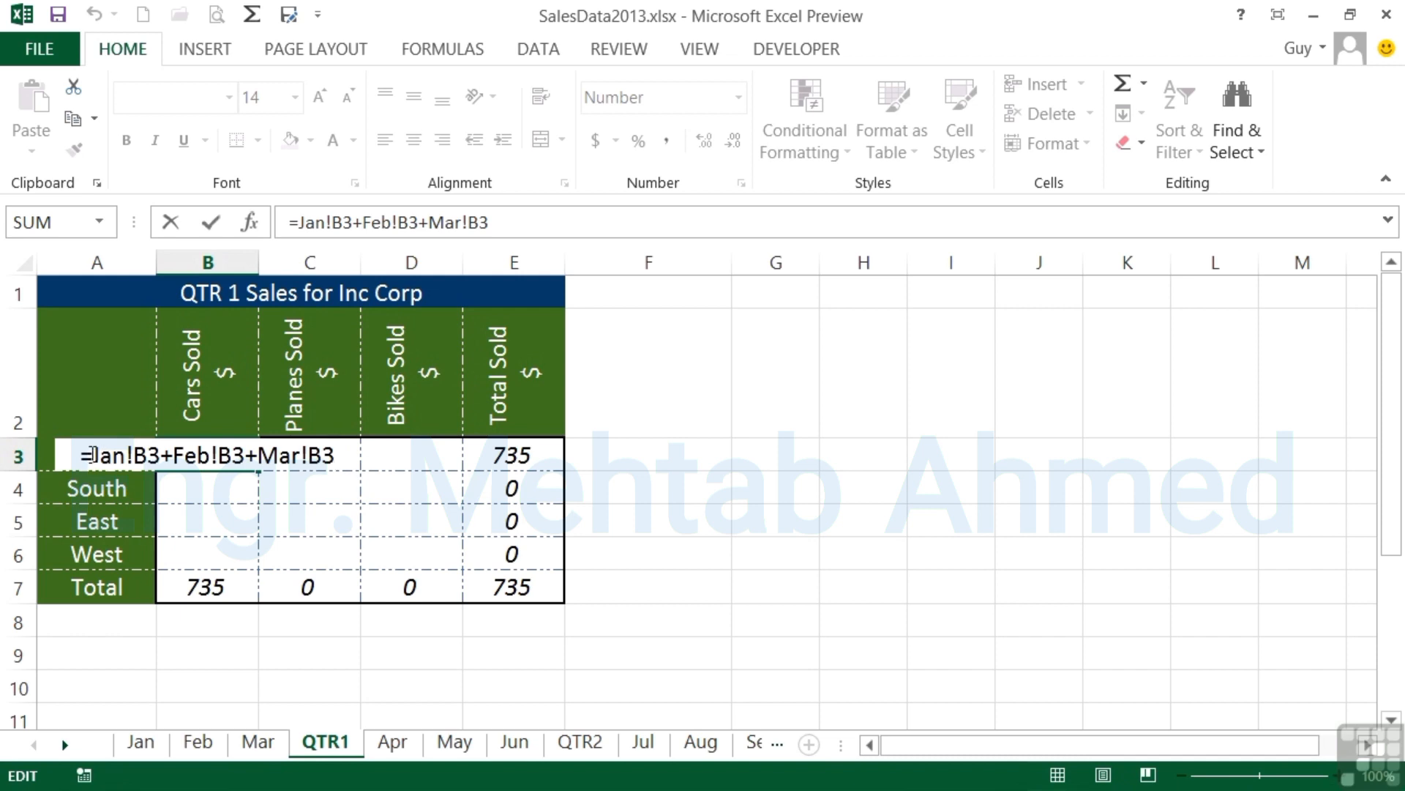
key(Home)
key(Right)
text(sum)
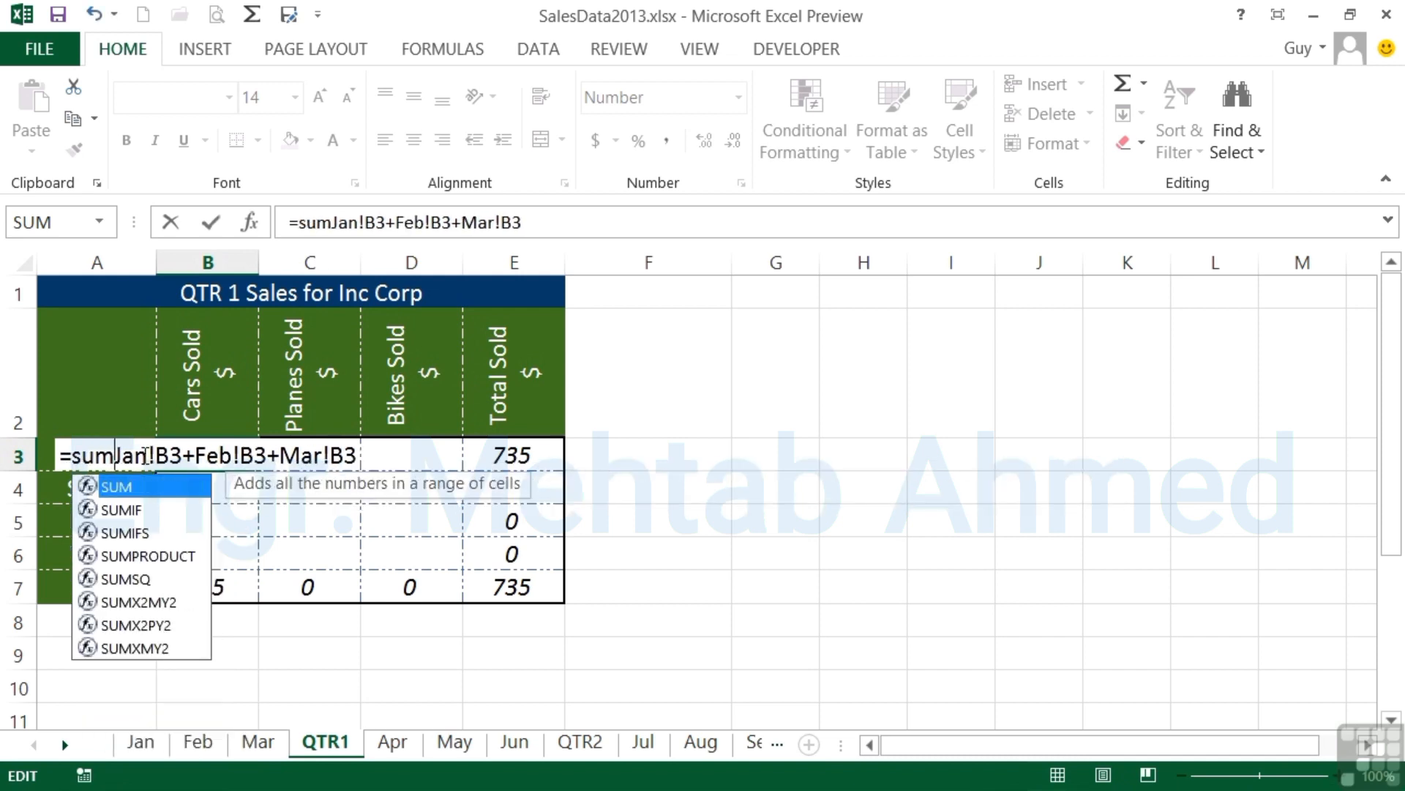
text(()
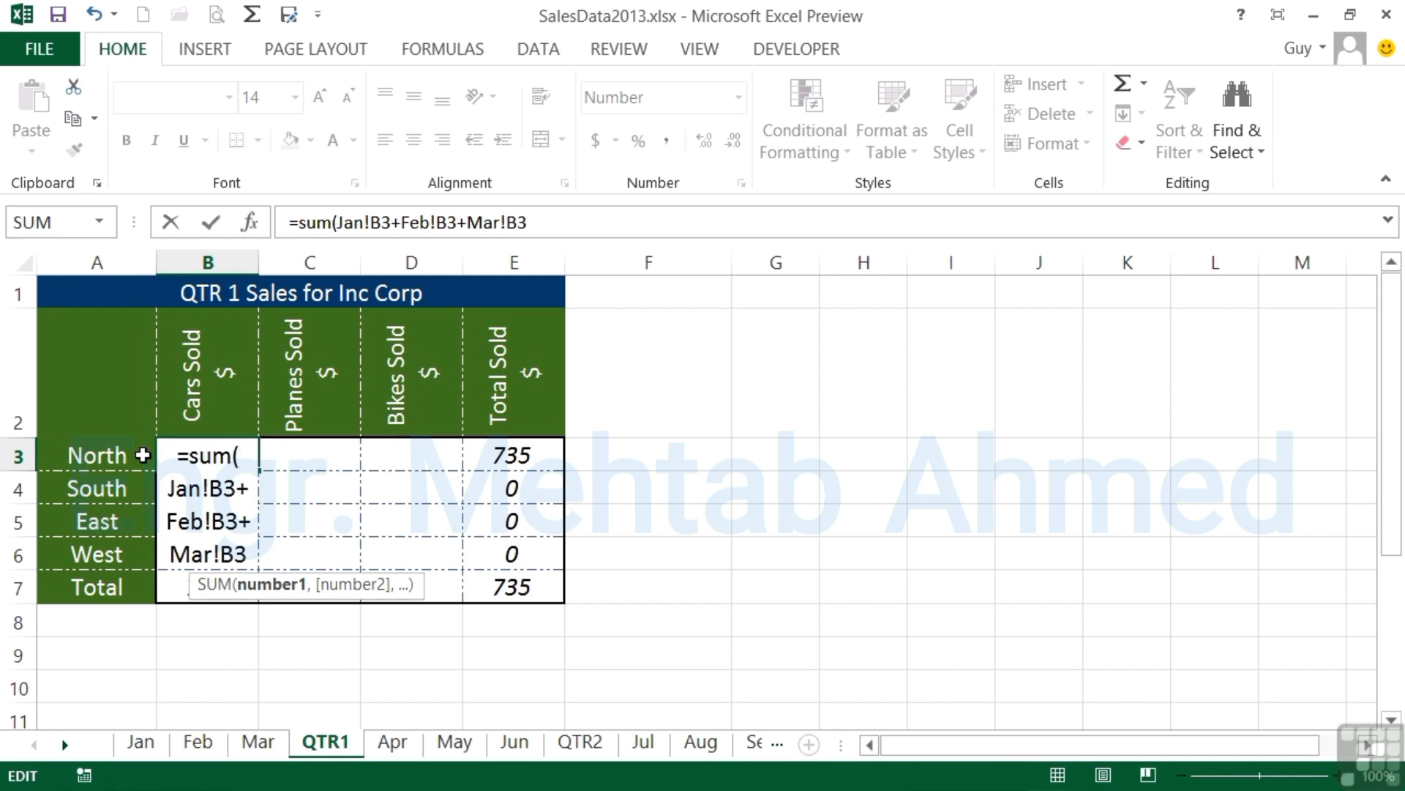
- Replace everything between Jan and Mar in the B3 formula with a colon to form the sheet range Jan:Mar!B3
key(Right)
key(Right)
key(Right)
key(Right)
key(shift+Right)
key(shift+Right)
key(shift+Right)
key(shift+Right)
key(shift+Right)
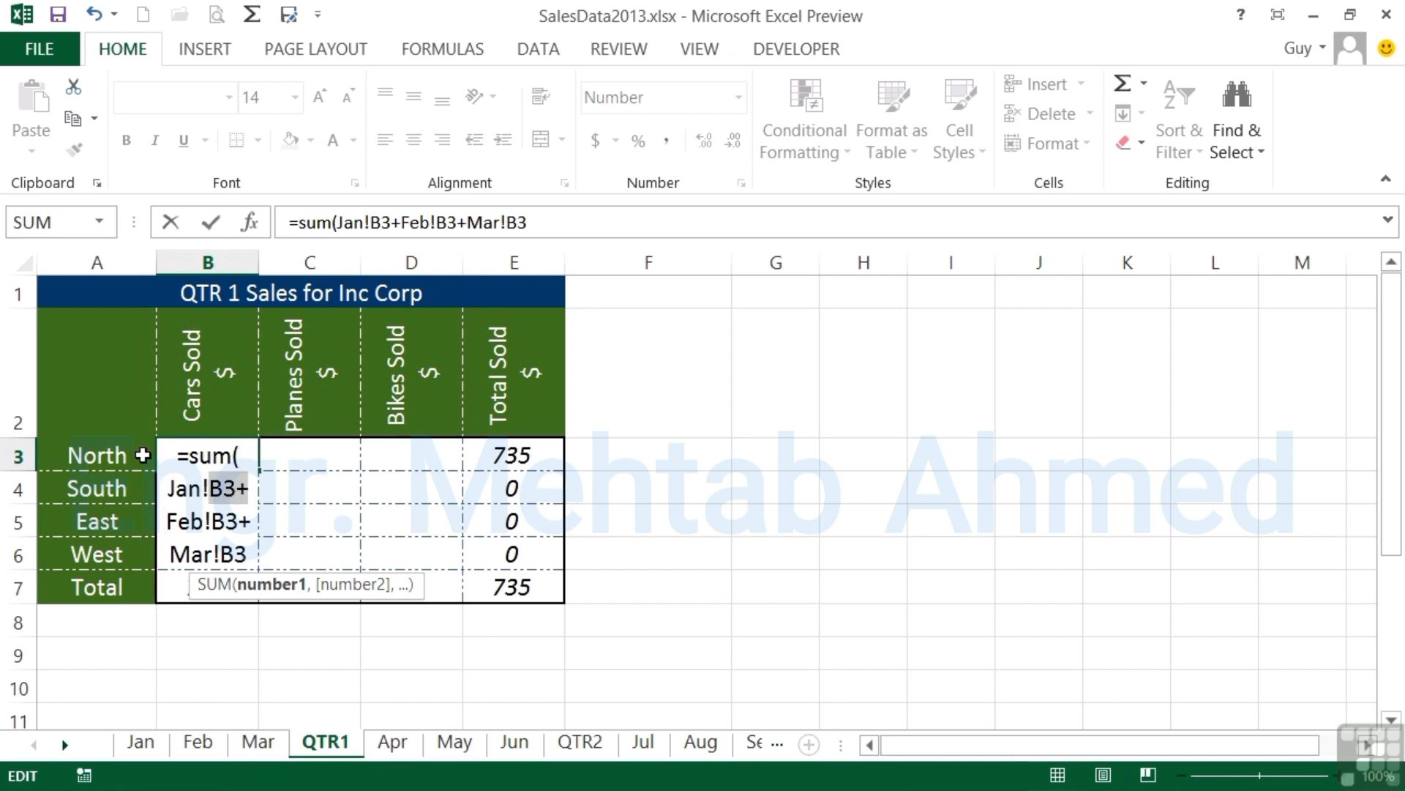
key(shift+Right)
key(shift+Right)
key(shift+Right)
key(shift+Right)
key(shift+Right)
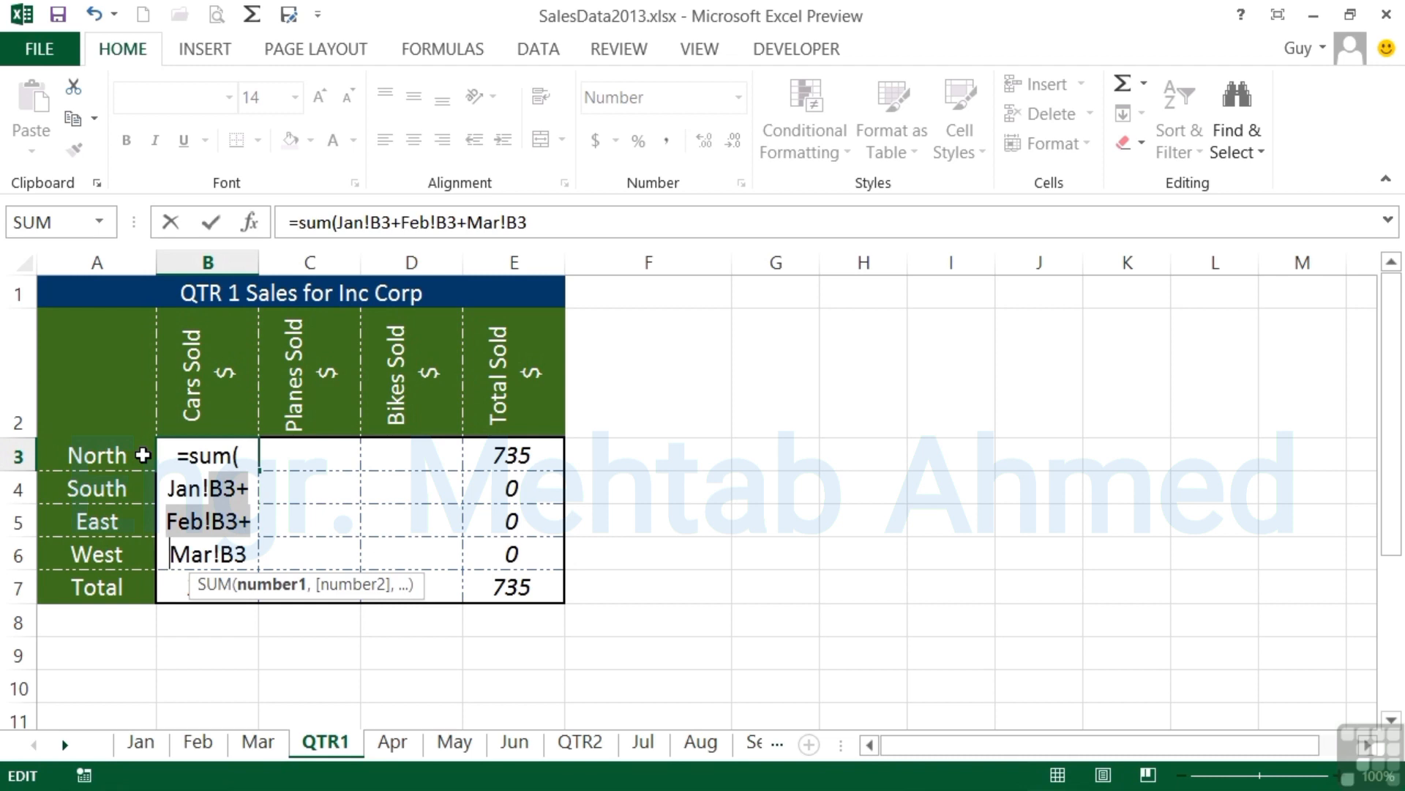
text(:)
key(Left)
key(BackSpace)
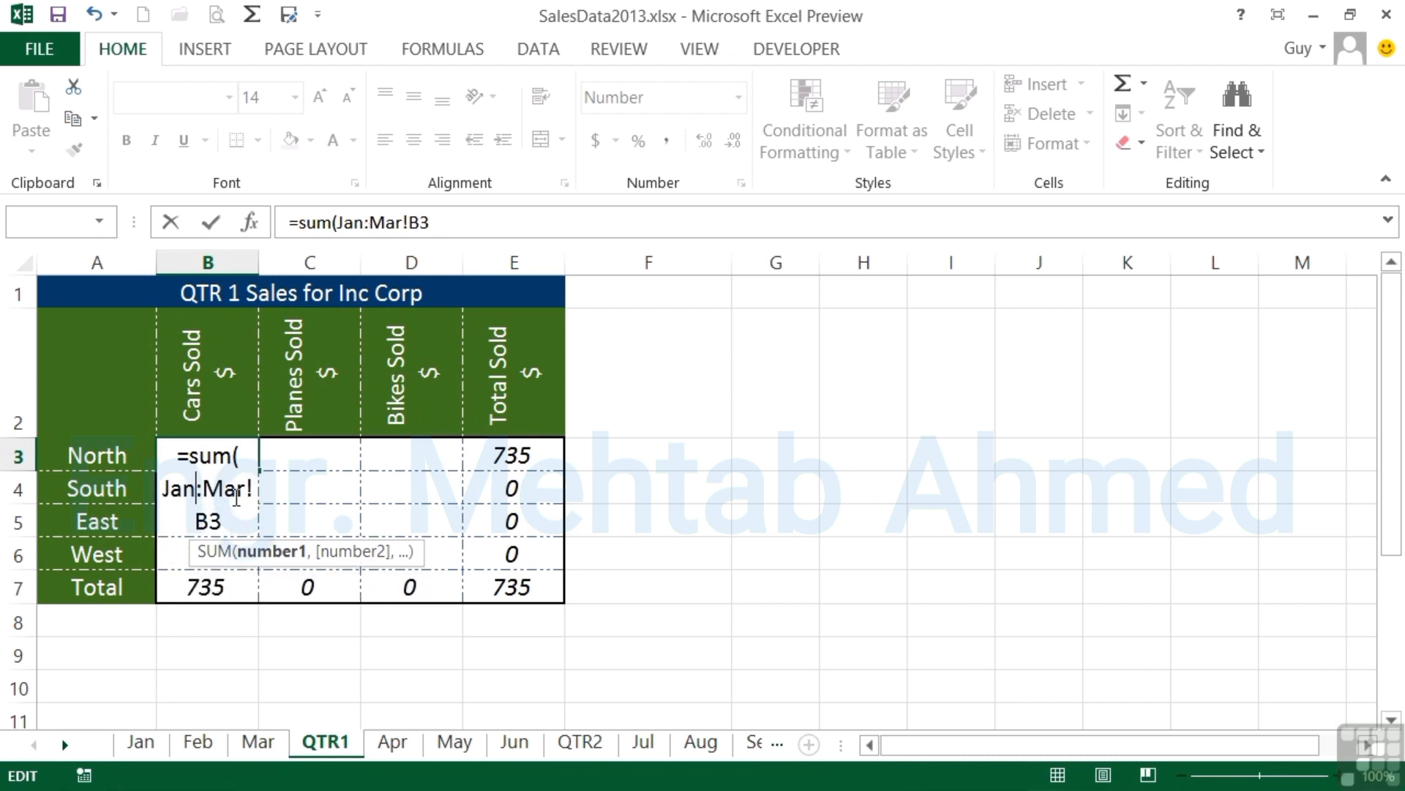
- Add the closing bracket and commit the formula =SUM(Jan:Mar!B3) in B3
key(Right)
key(Right)
key(Right)
key(Right)
key(Right)
key(Right)
key(Right)
text())
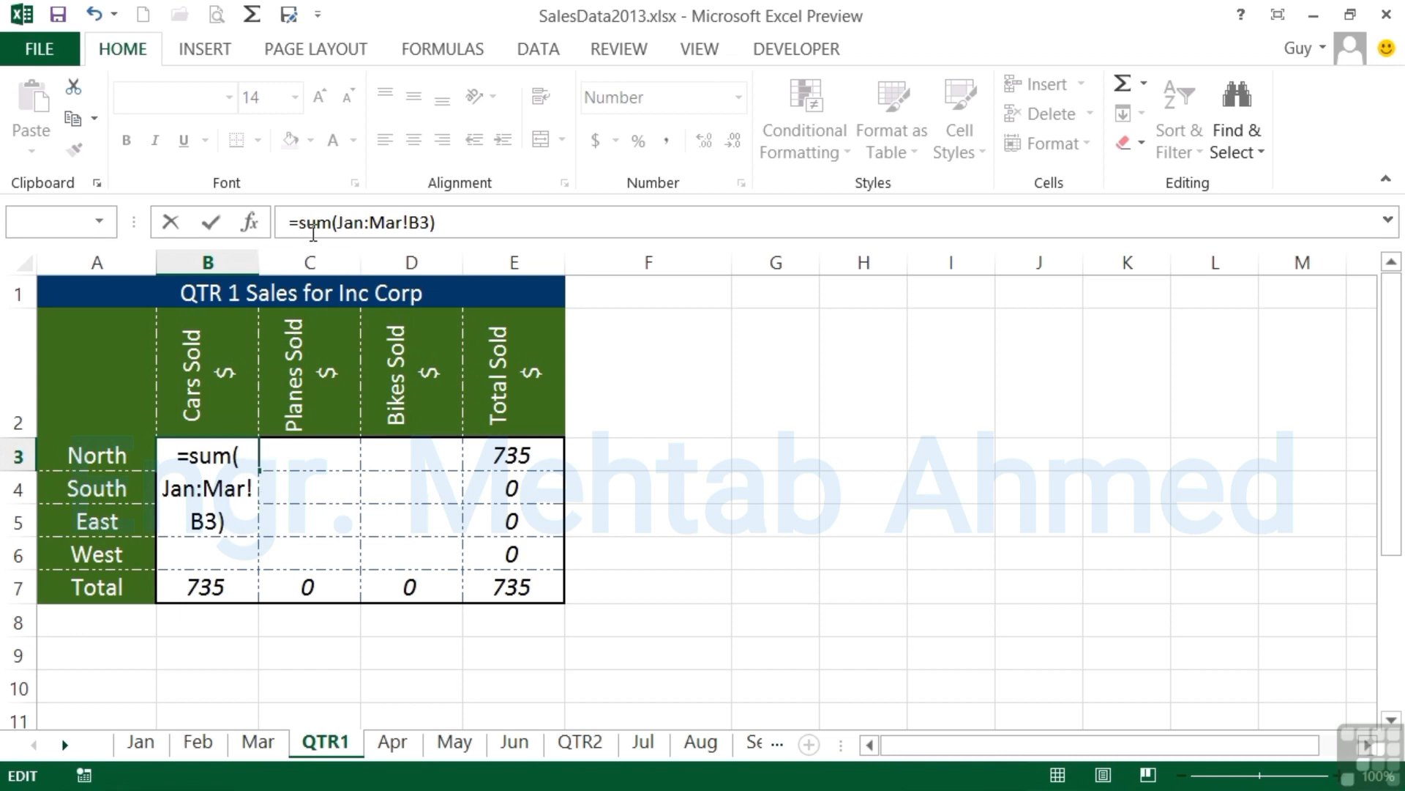
click(456, 221)
drag(337, 221, 404, 222)
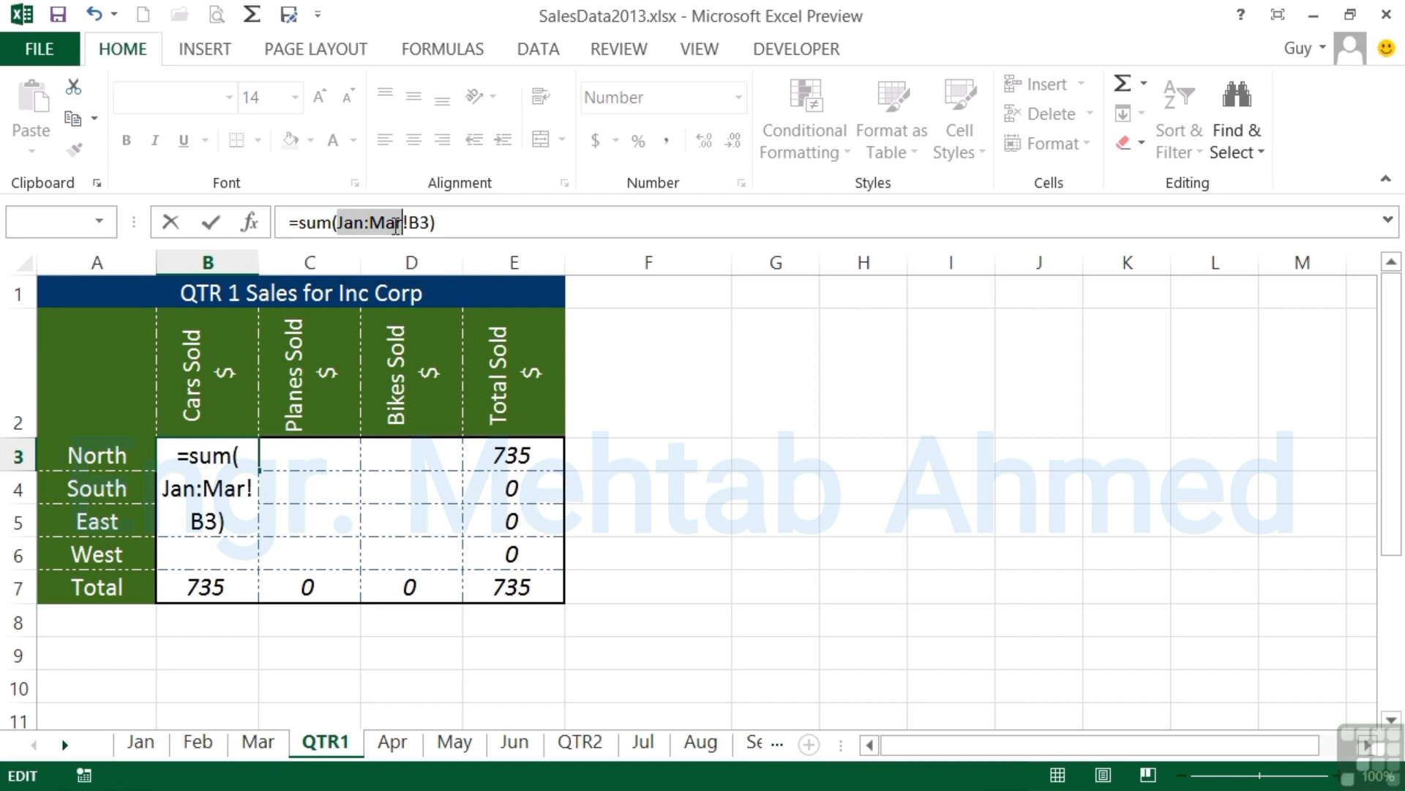
key(Return)
key(Up)
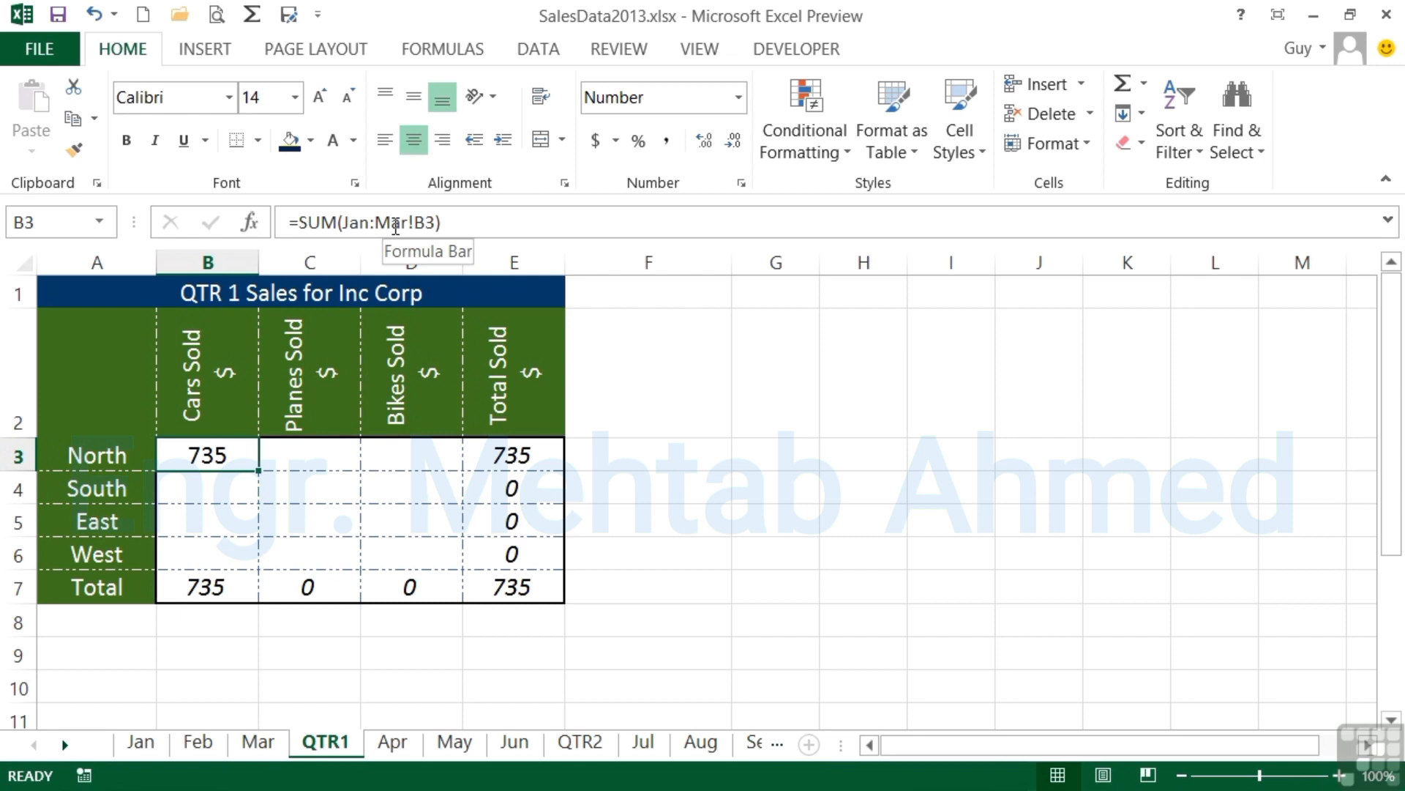
- Review the SUM formula in B3 and fill it down to B6 with an ordinary fill
click(396, 227)
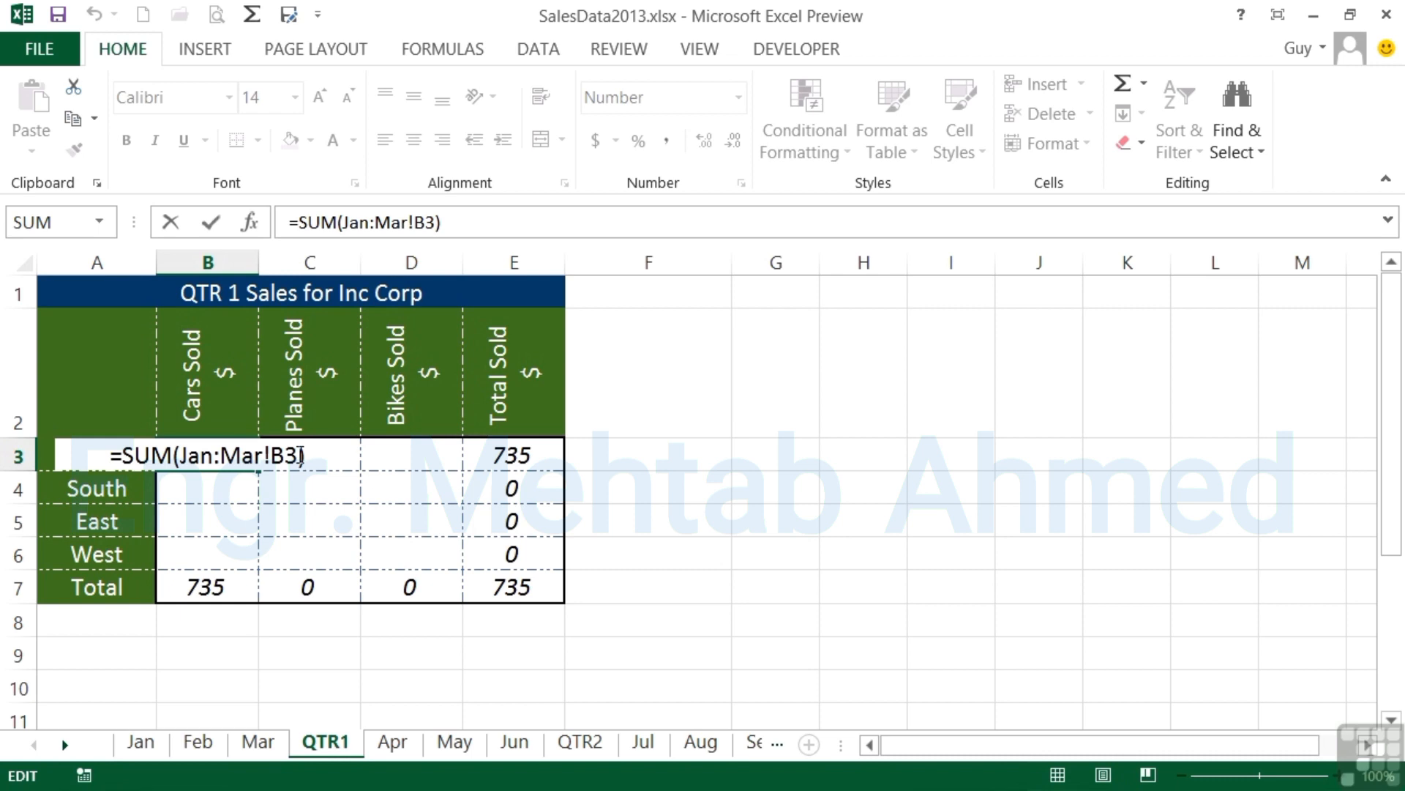
key(Return)
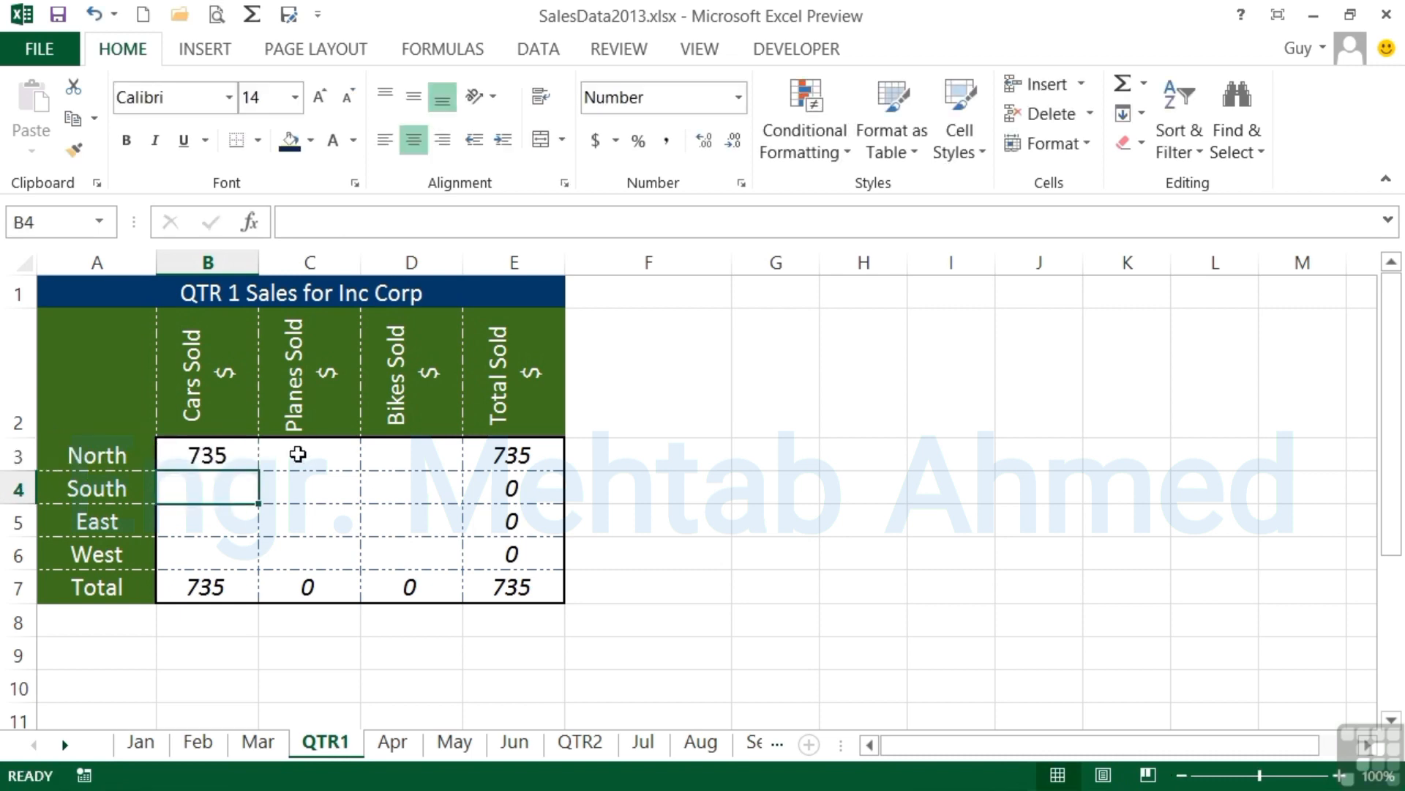
key(Up)
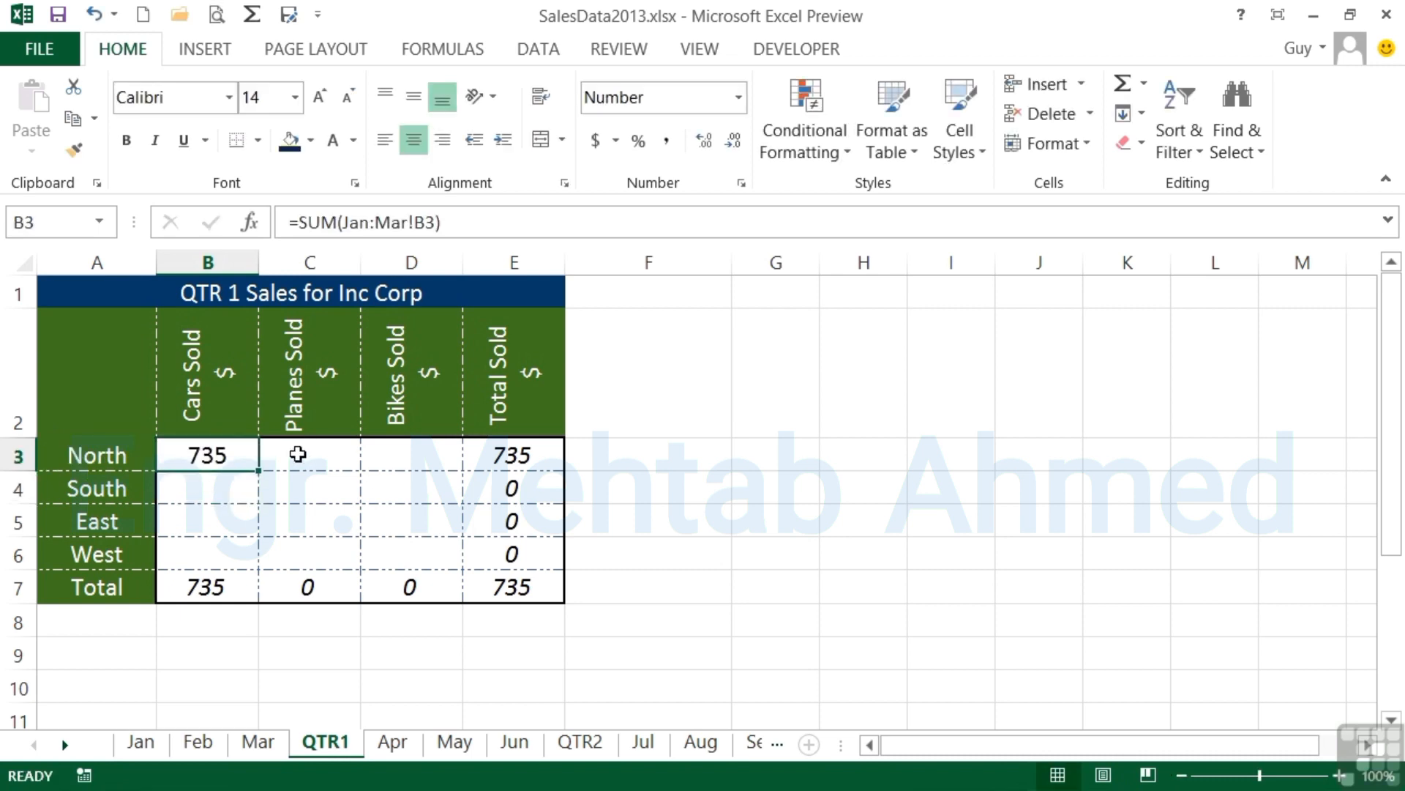
drag(258, 470, 246, 560)
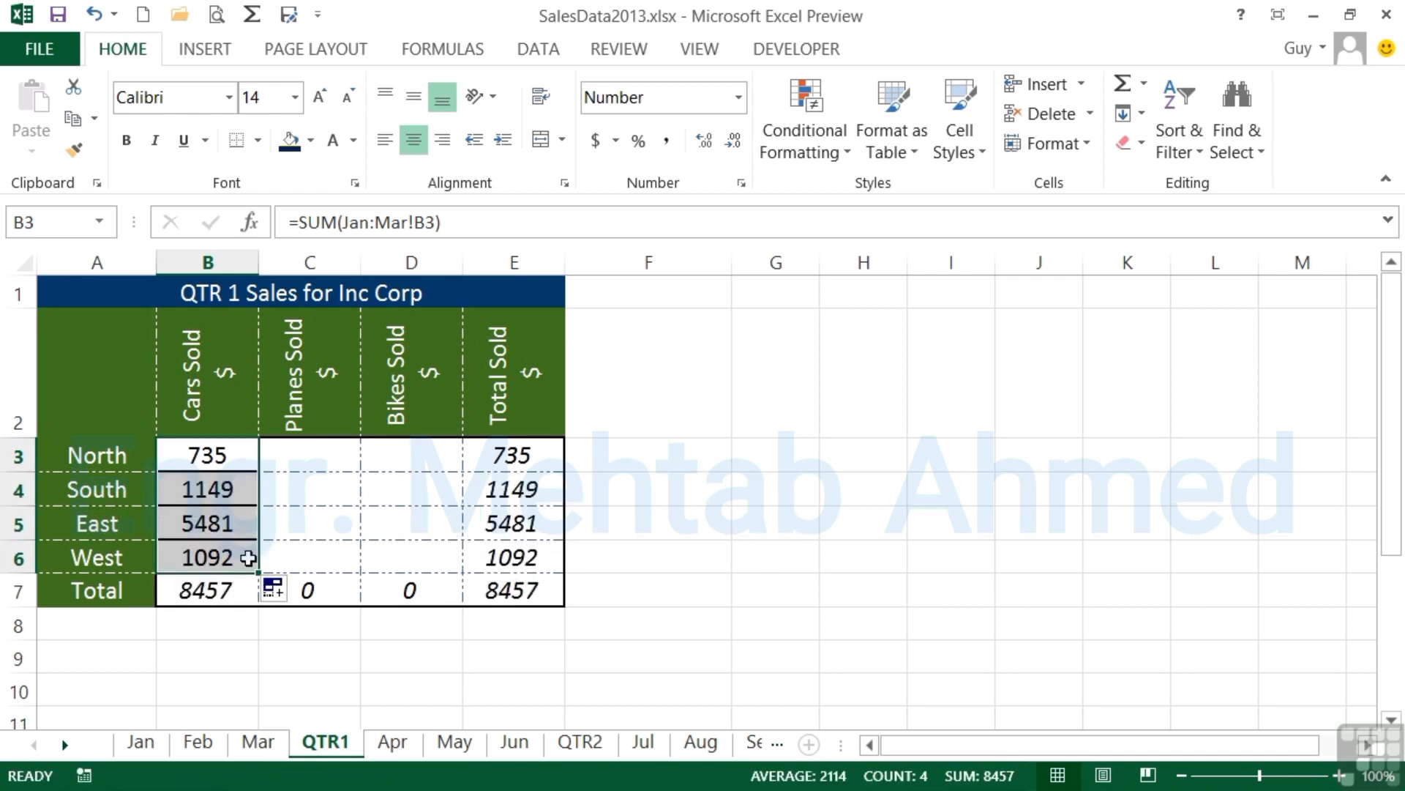
- Inspect the copied formulas and cell borders in B3:B6, and undo the fill
click(213, 490)
double_click(213, 491)
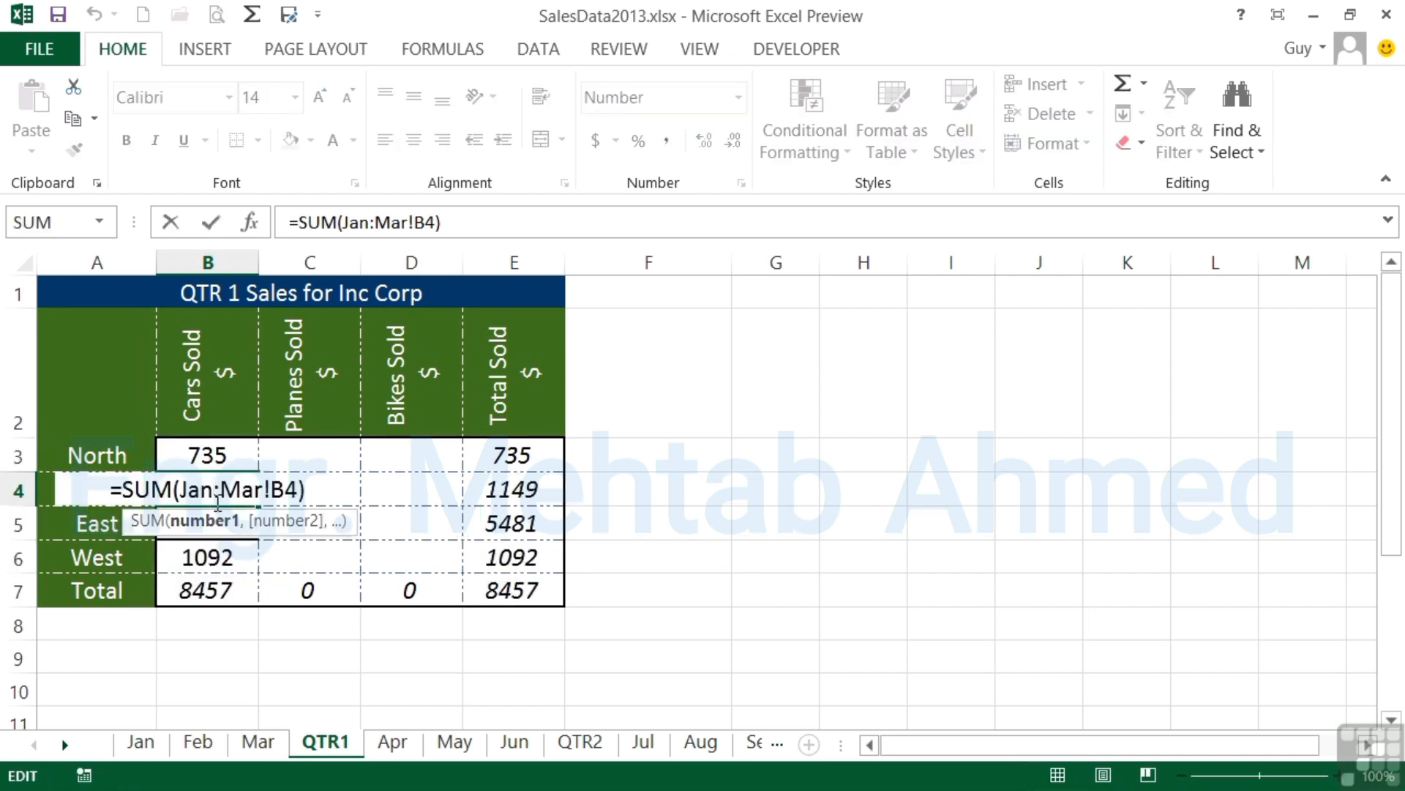
key(Return)
key(Return)
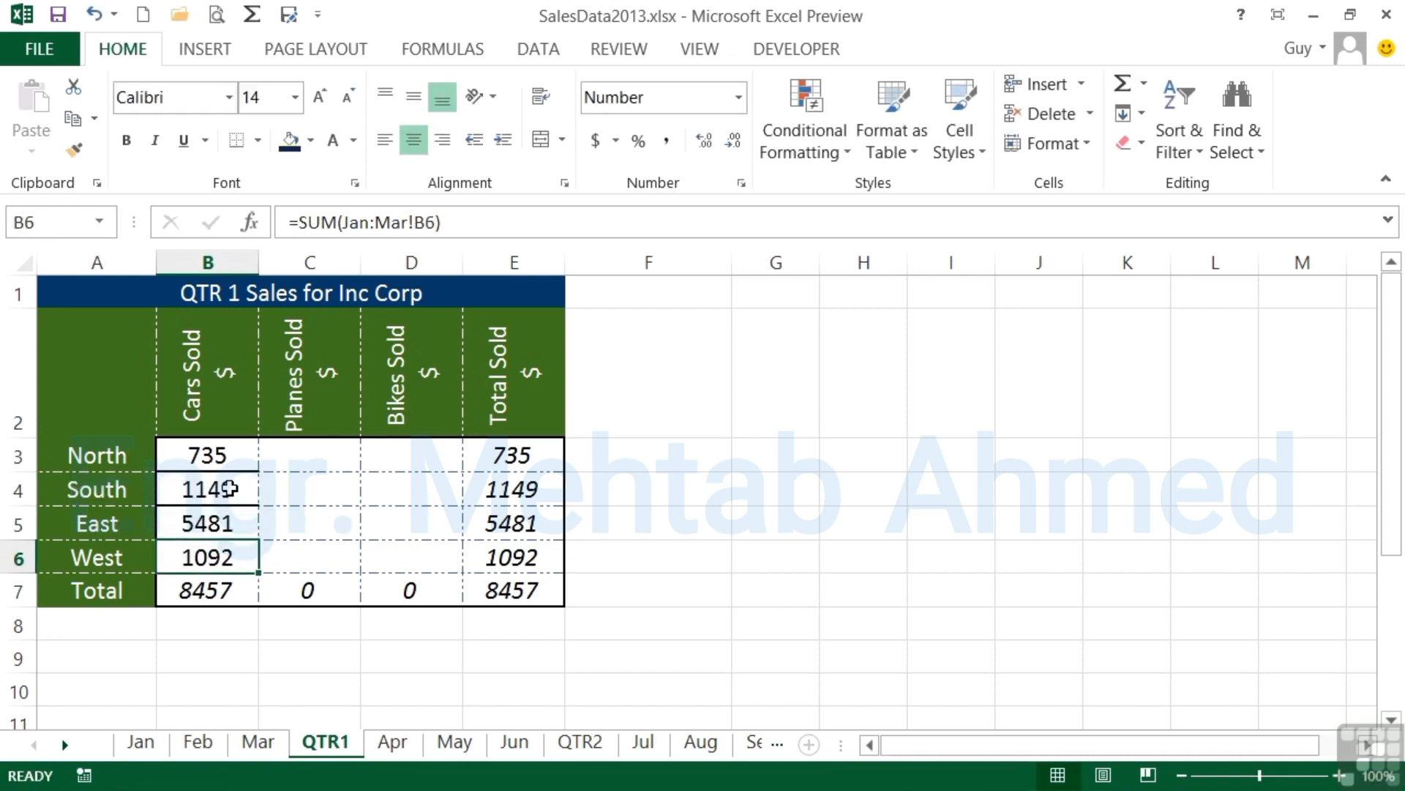
double_click(213, 557)
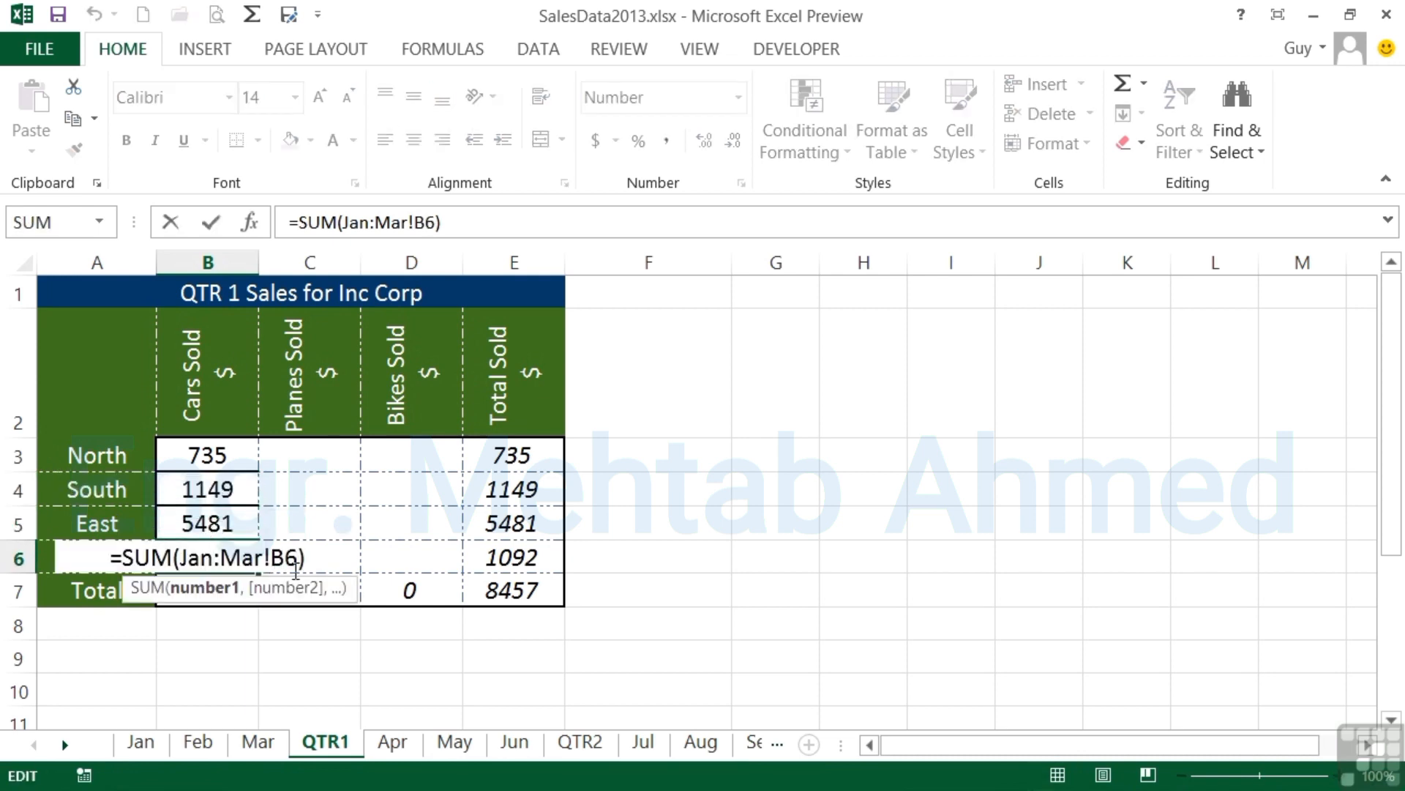
key(Escape)
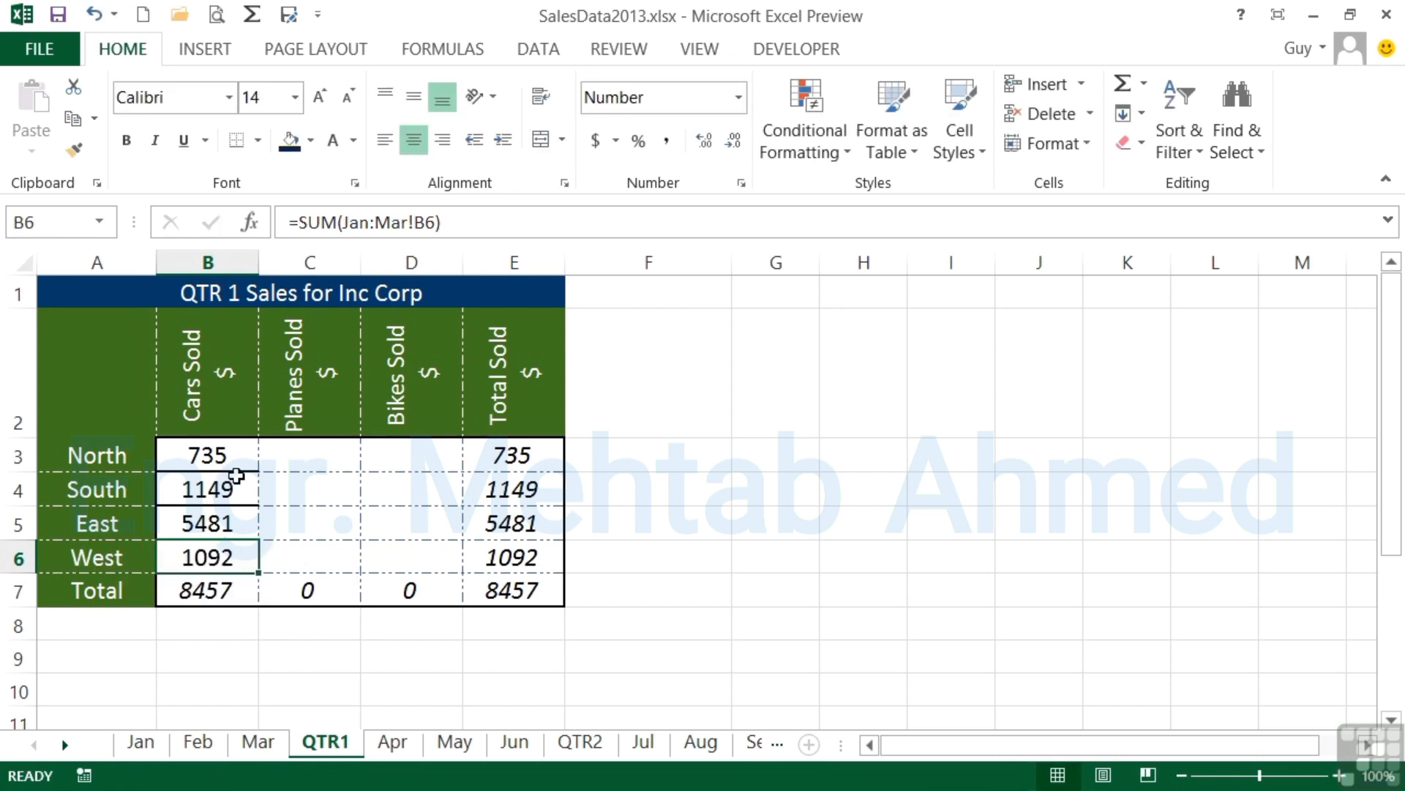
drag(229, 455, 229, 555)
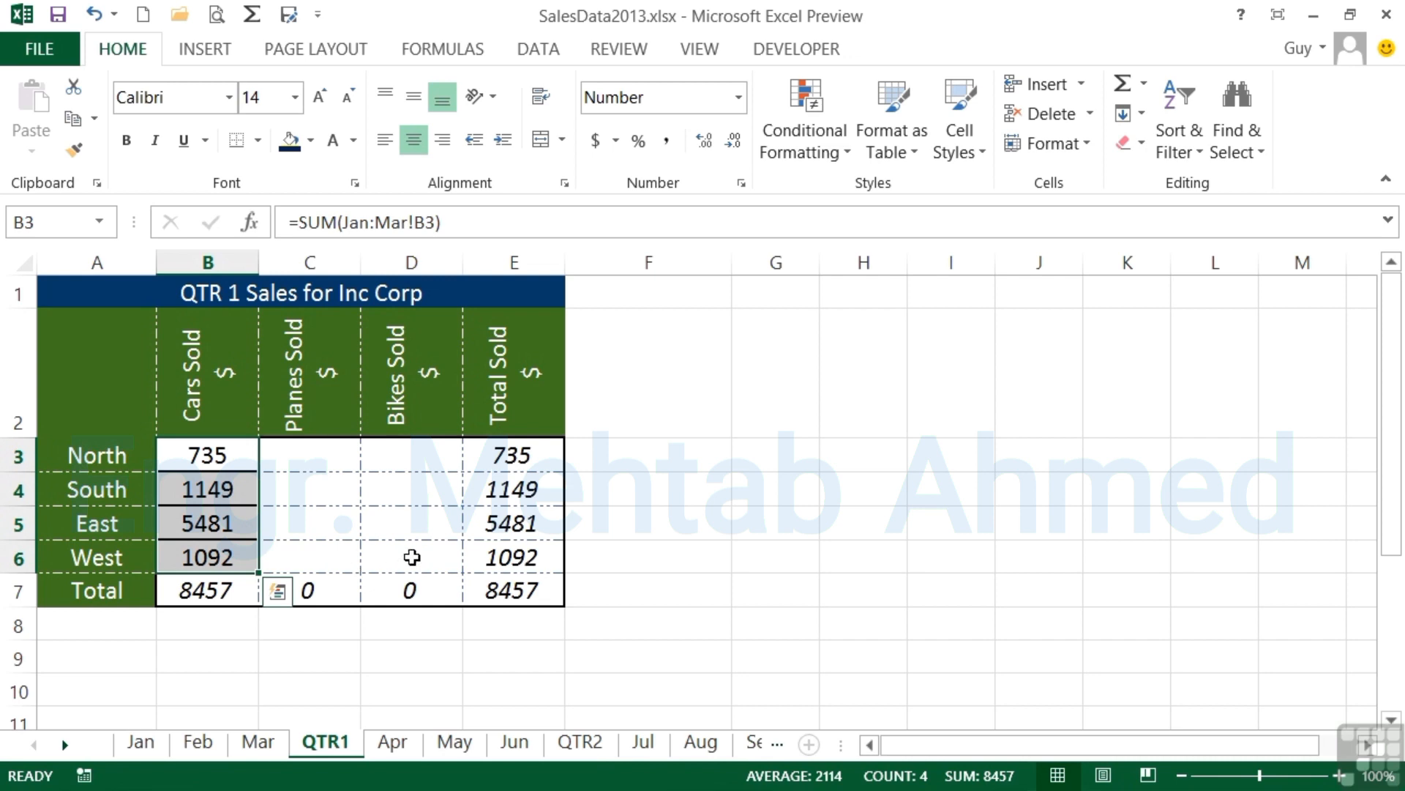
click(218, 456)
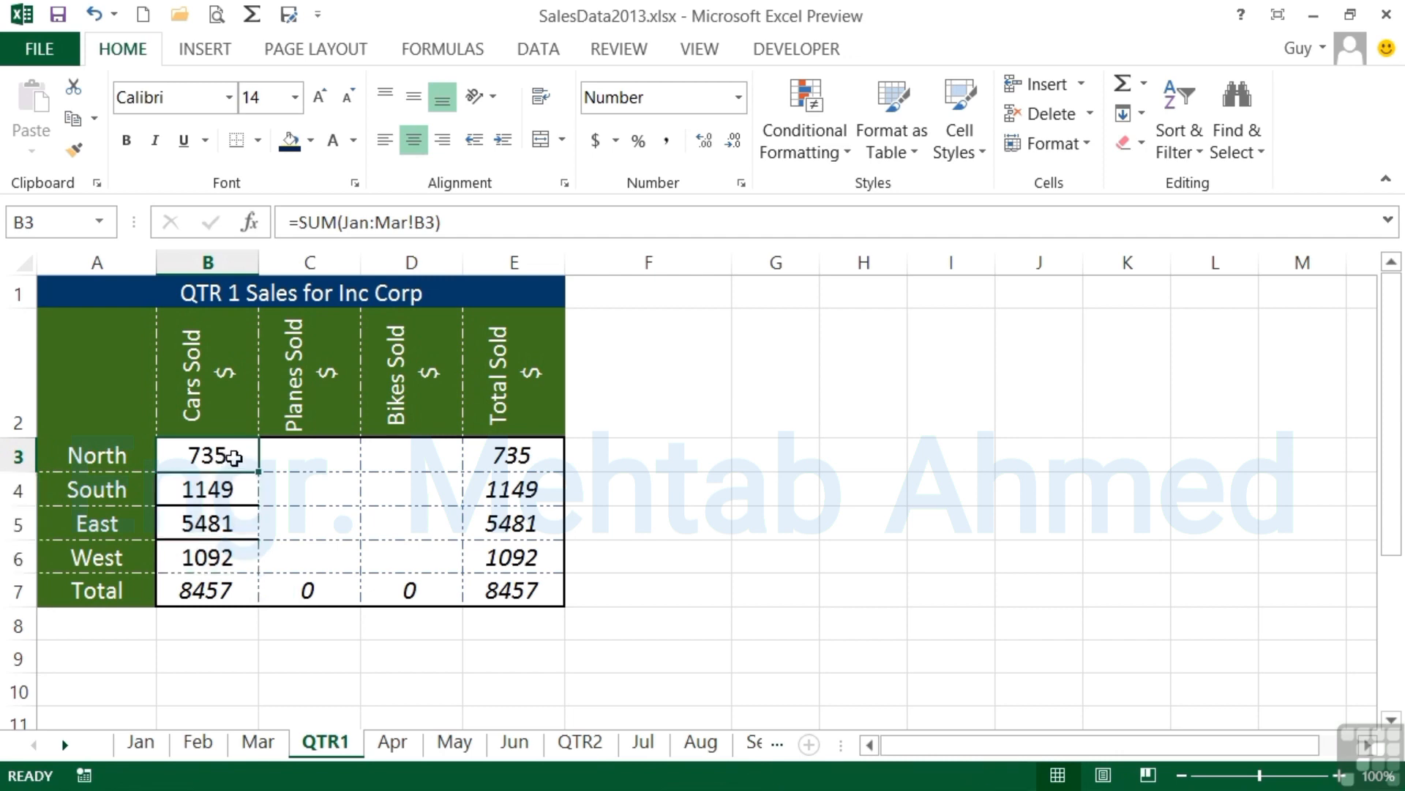
click(227, 488)
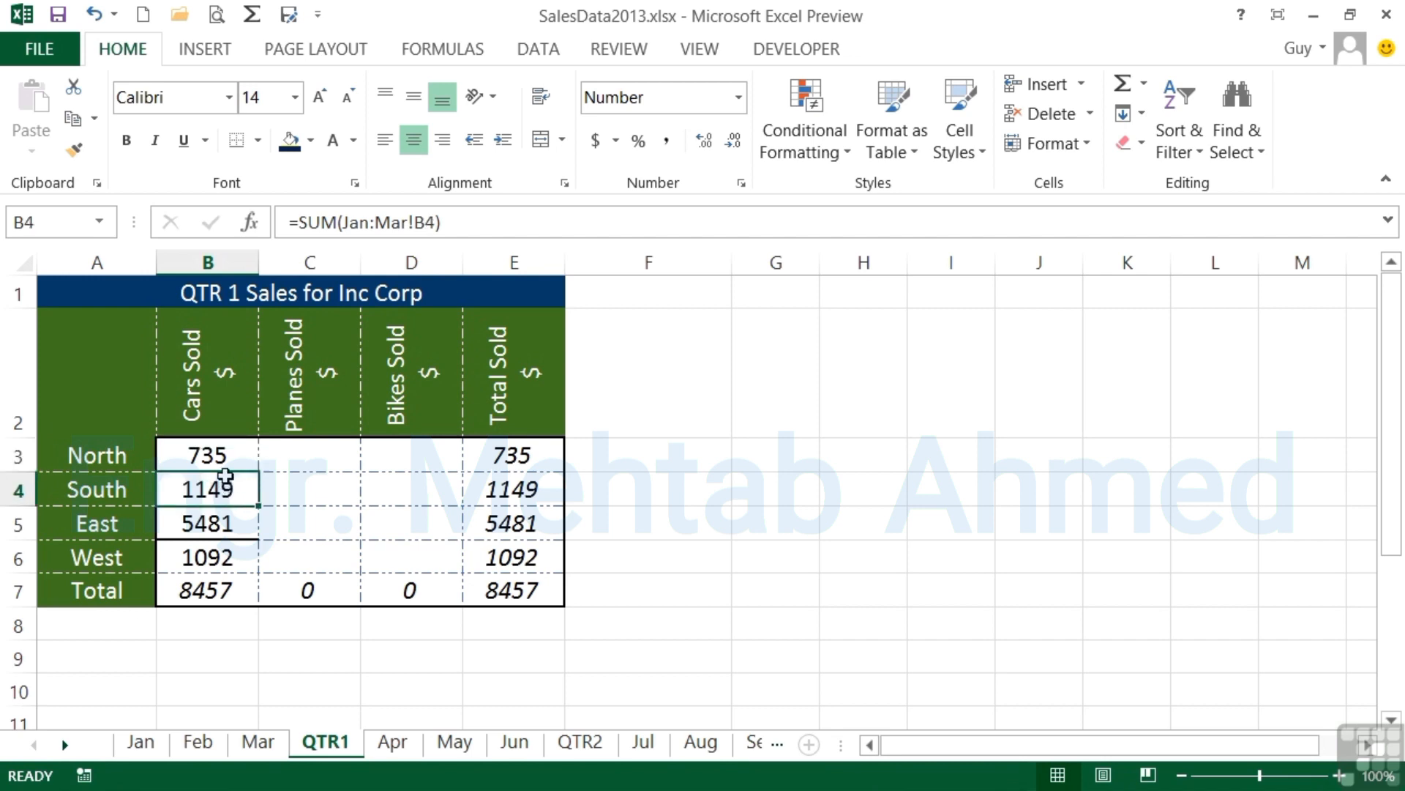
click(229, 520)
click(231, 548)
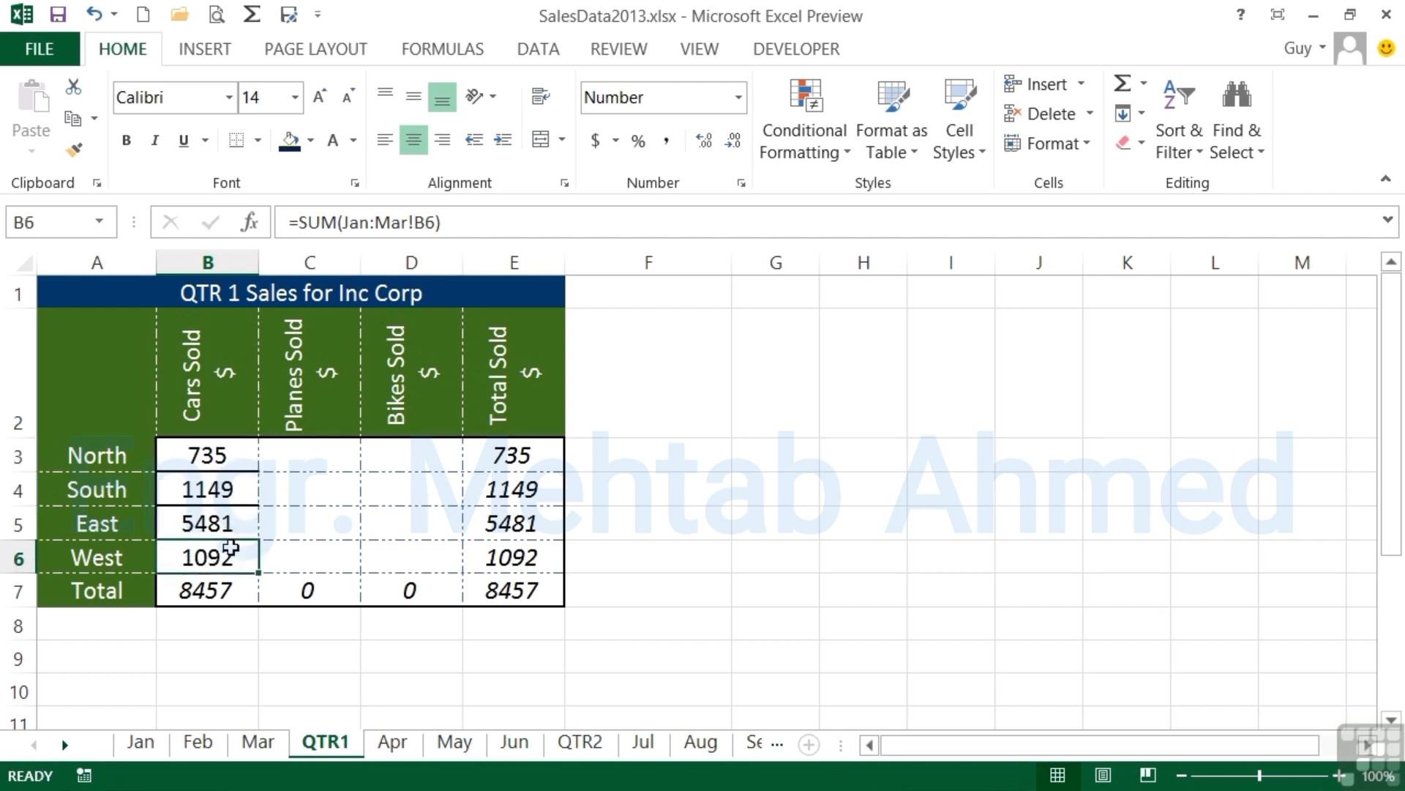
key(ctrl+z)
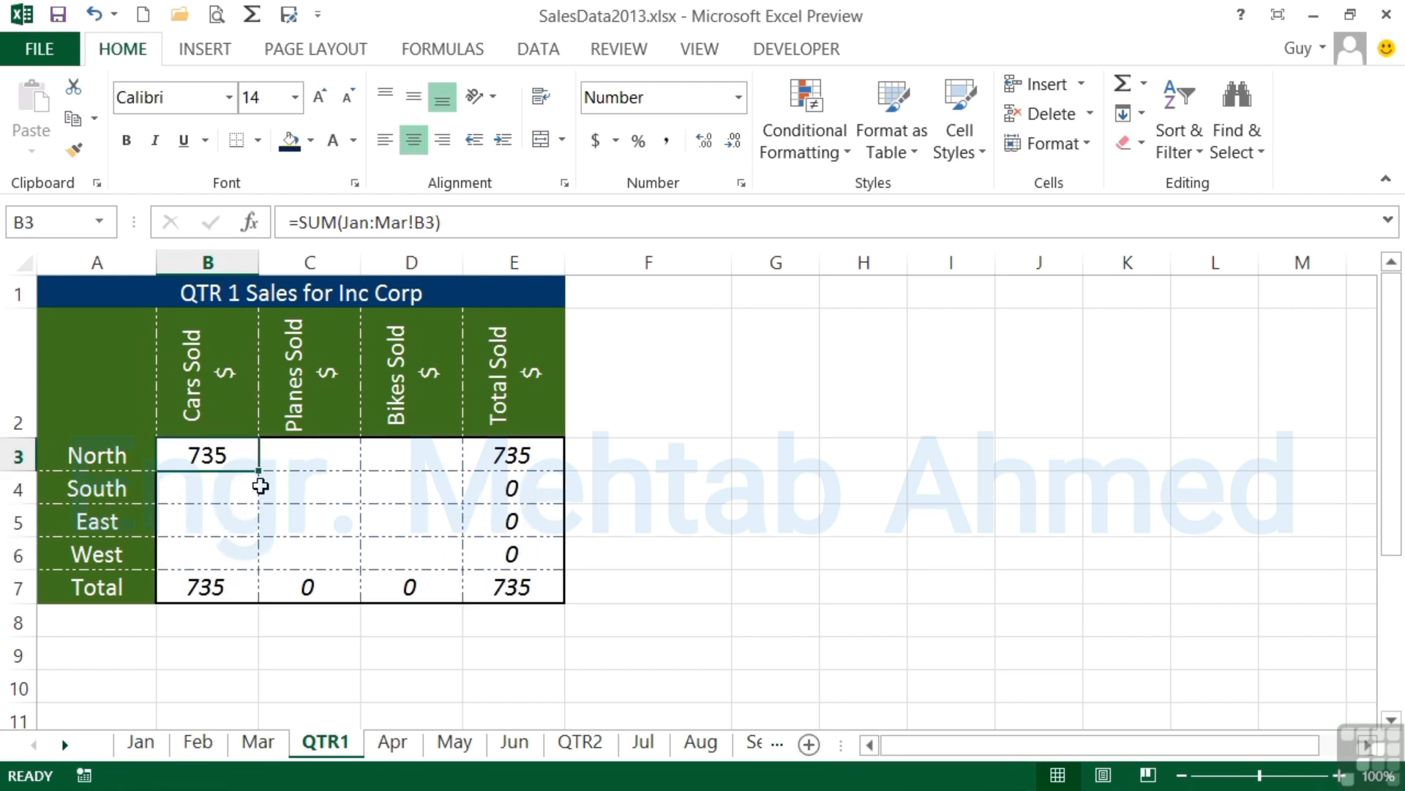
- Fill the SUM formula from B3 down to B6 without formatting
drag(260, 474, 256, 566)
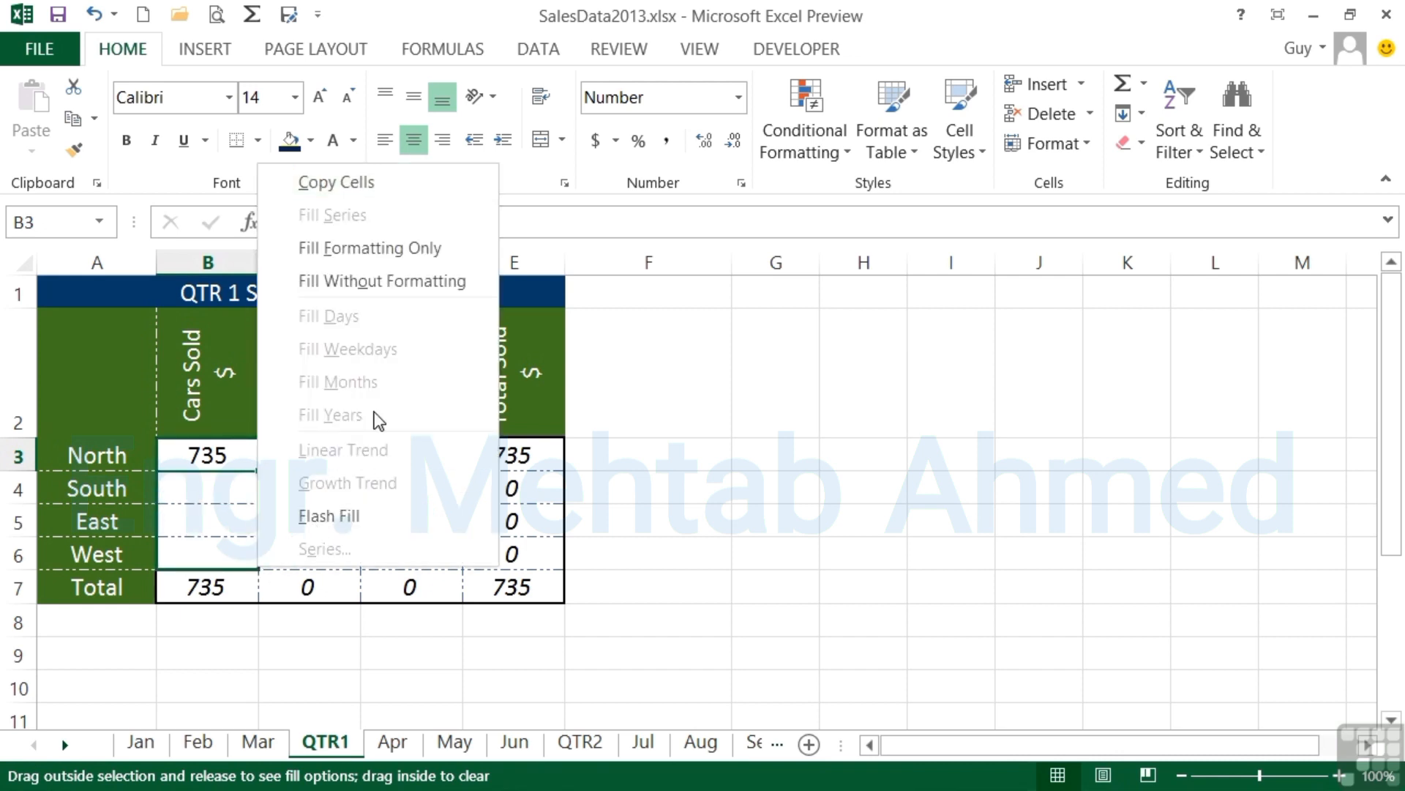
click(375, 284)
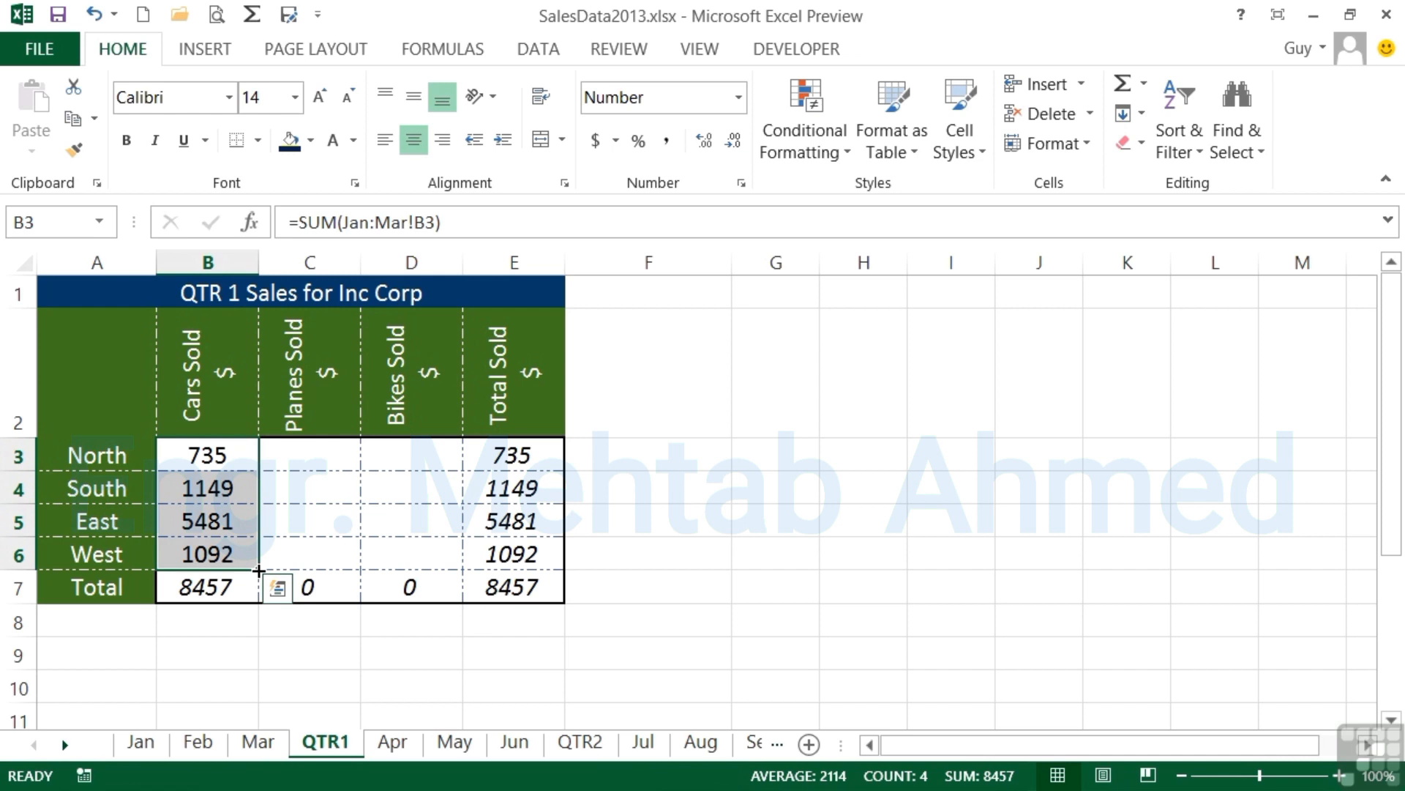
- Fill the SUM formulas in B3:B6 across to column D without formatting
drag(258, 570, 259, 573)
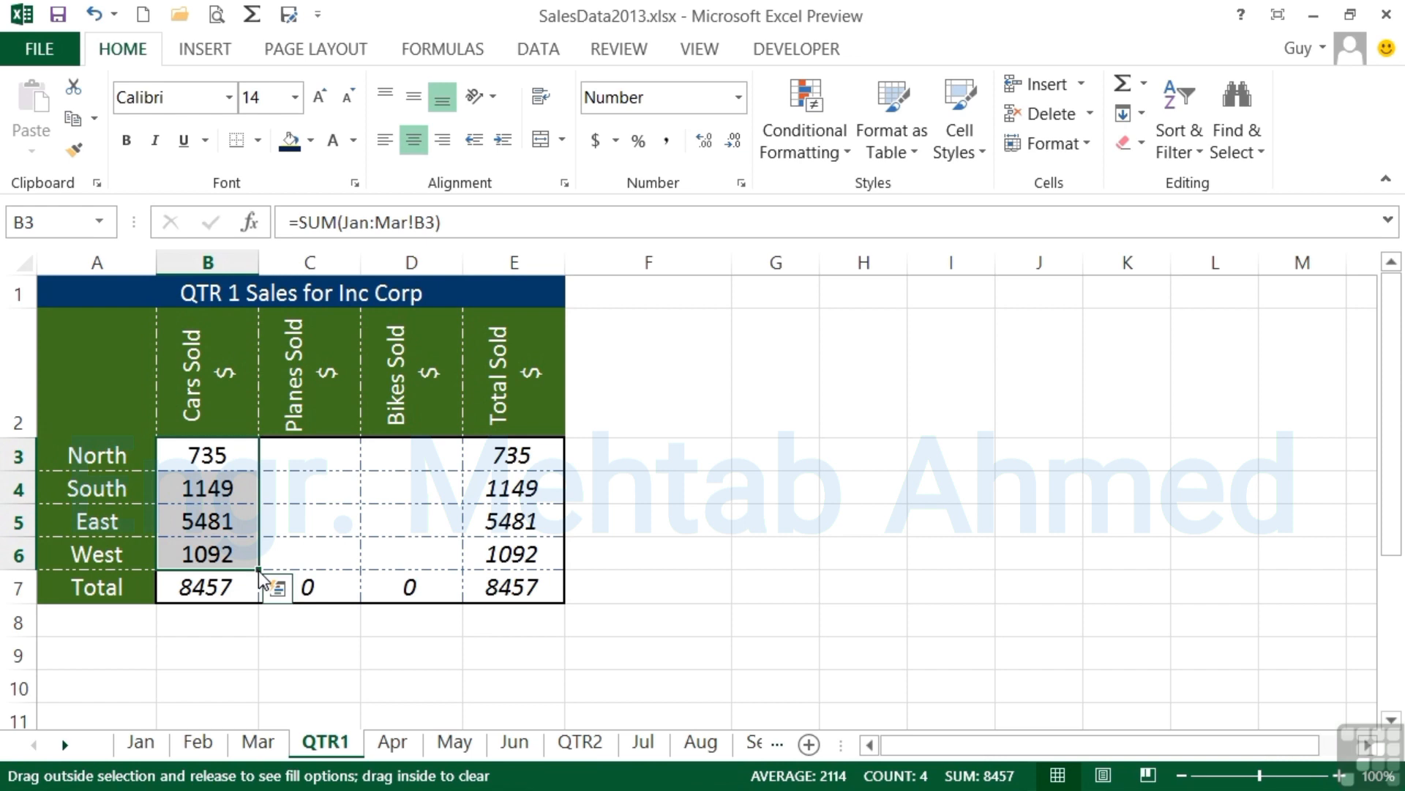
drag(262, 578, 457, 574)
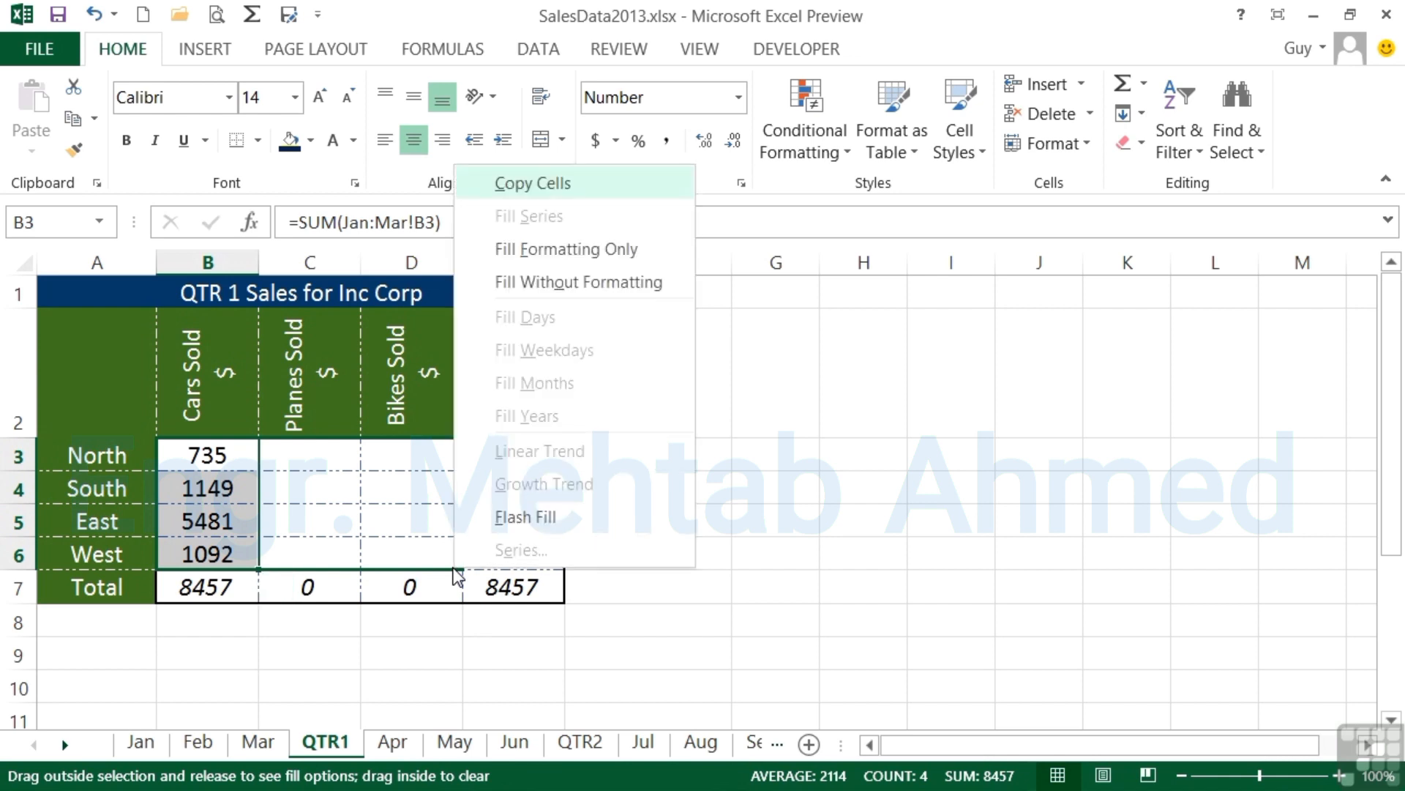
click(593, 285)
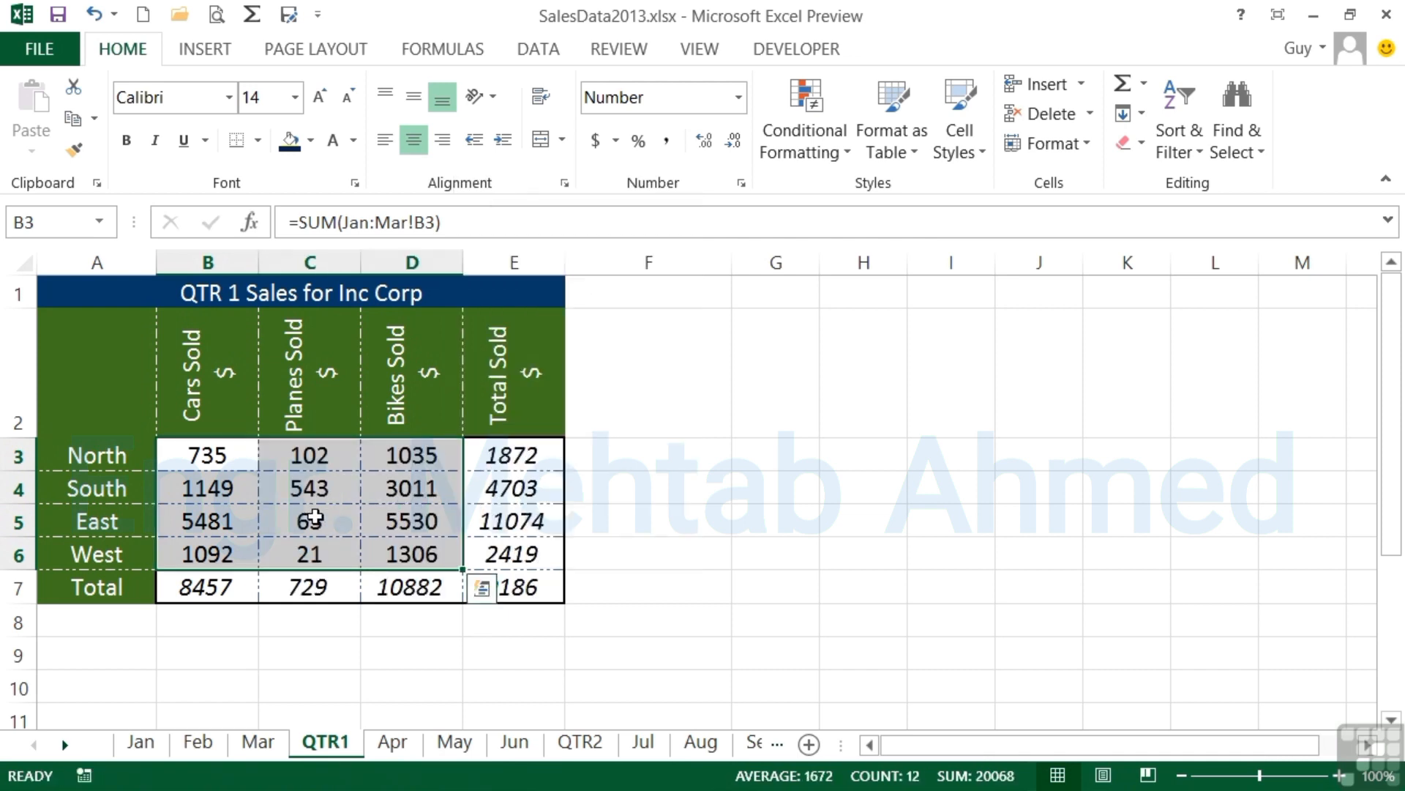
- Inspect the copied 3D SUM formula in C4 and leave it unedited
click(326, 489)
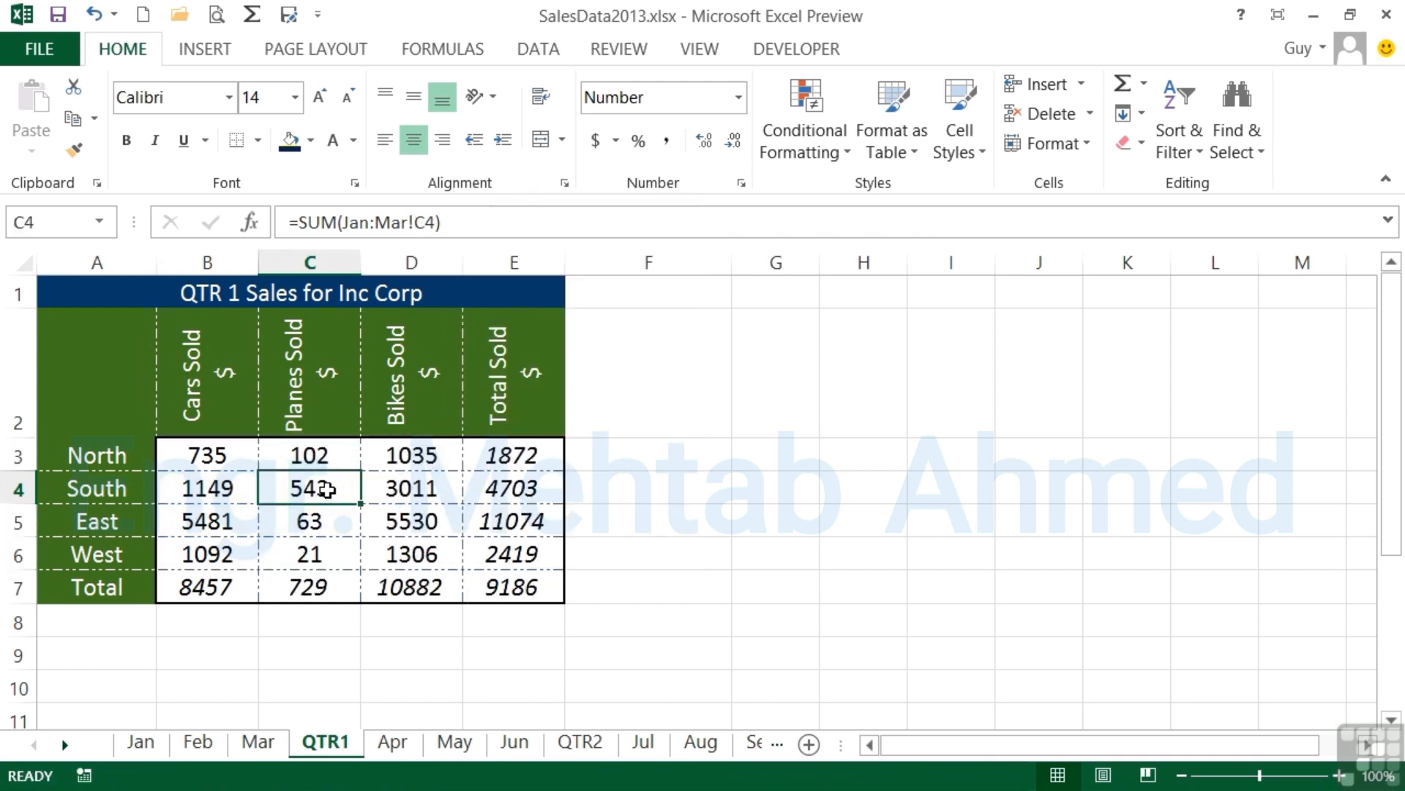
double_click(326, 489)
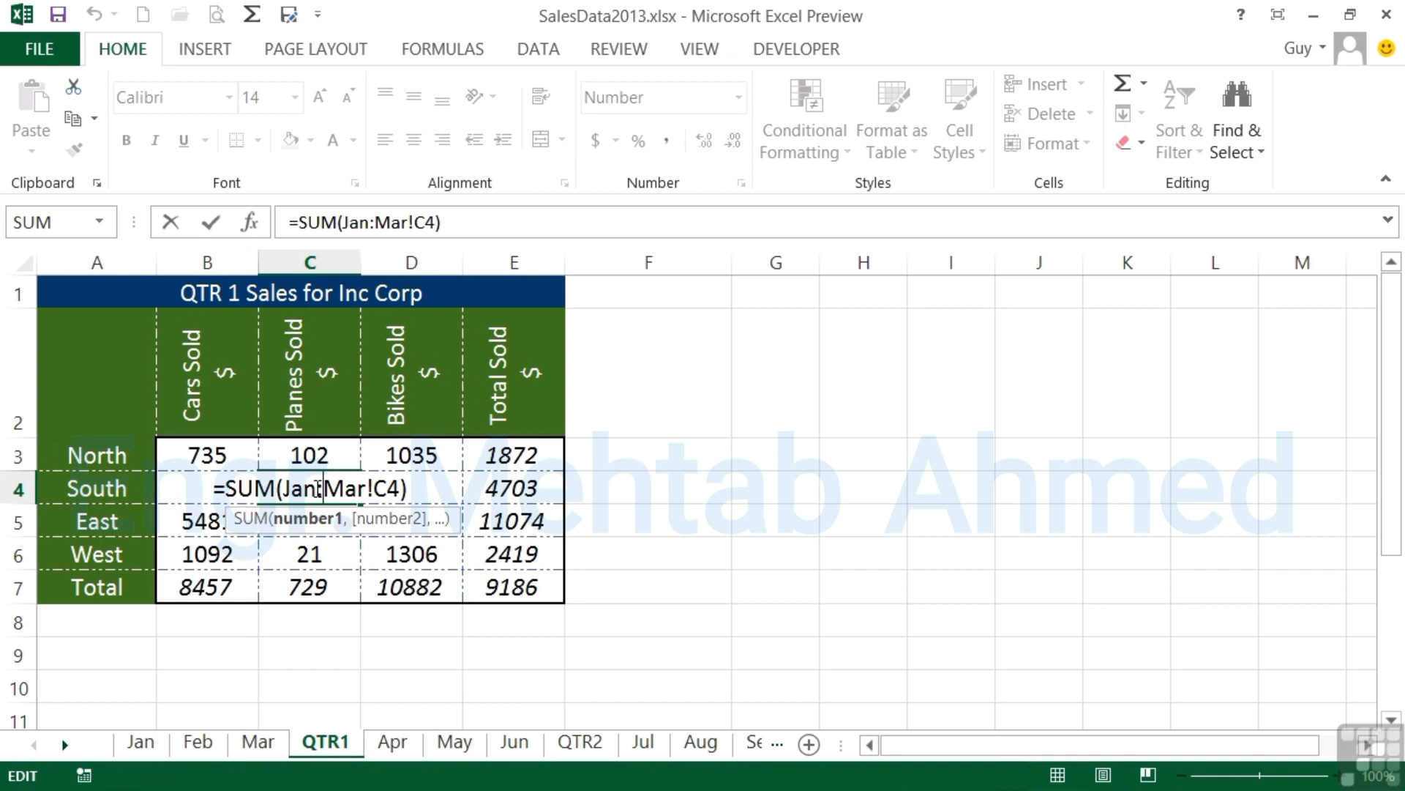
key(Escape)
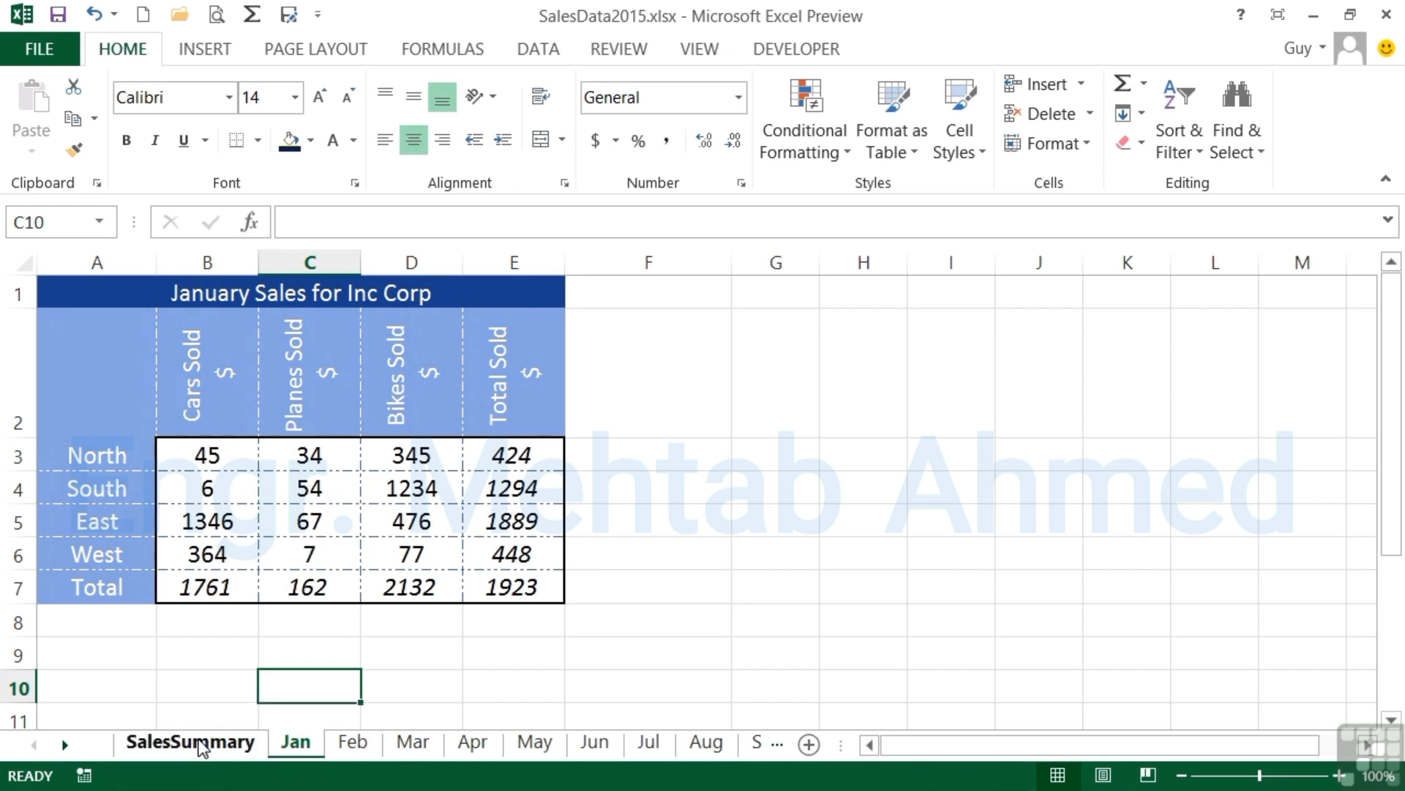
- In the SalesData2015 workbook, enter =SUM(Jan:Dec!B3) in cell C2 of the SalesSummary sheet to total North's car sales across all months
click(202, 745)
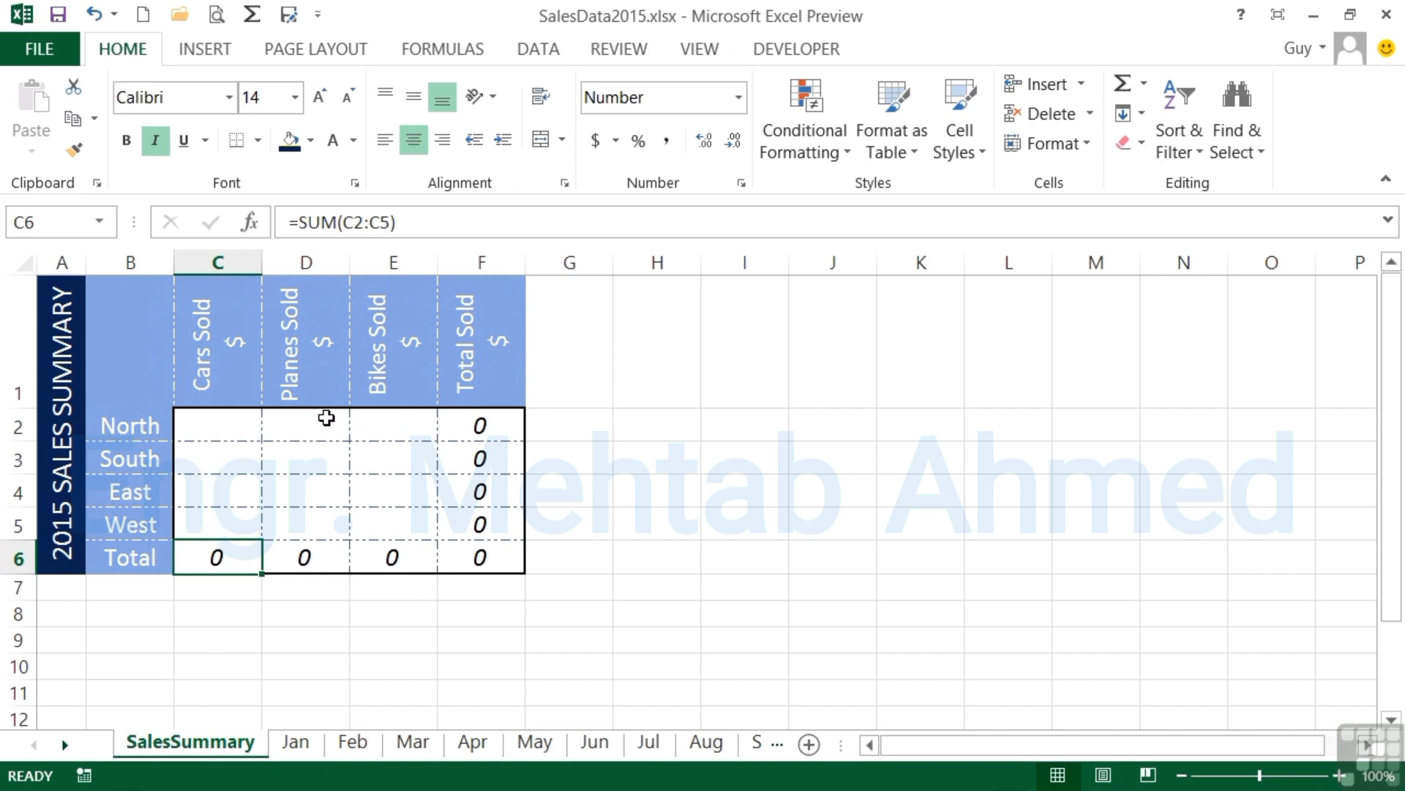
click(223, 424)
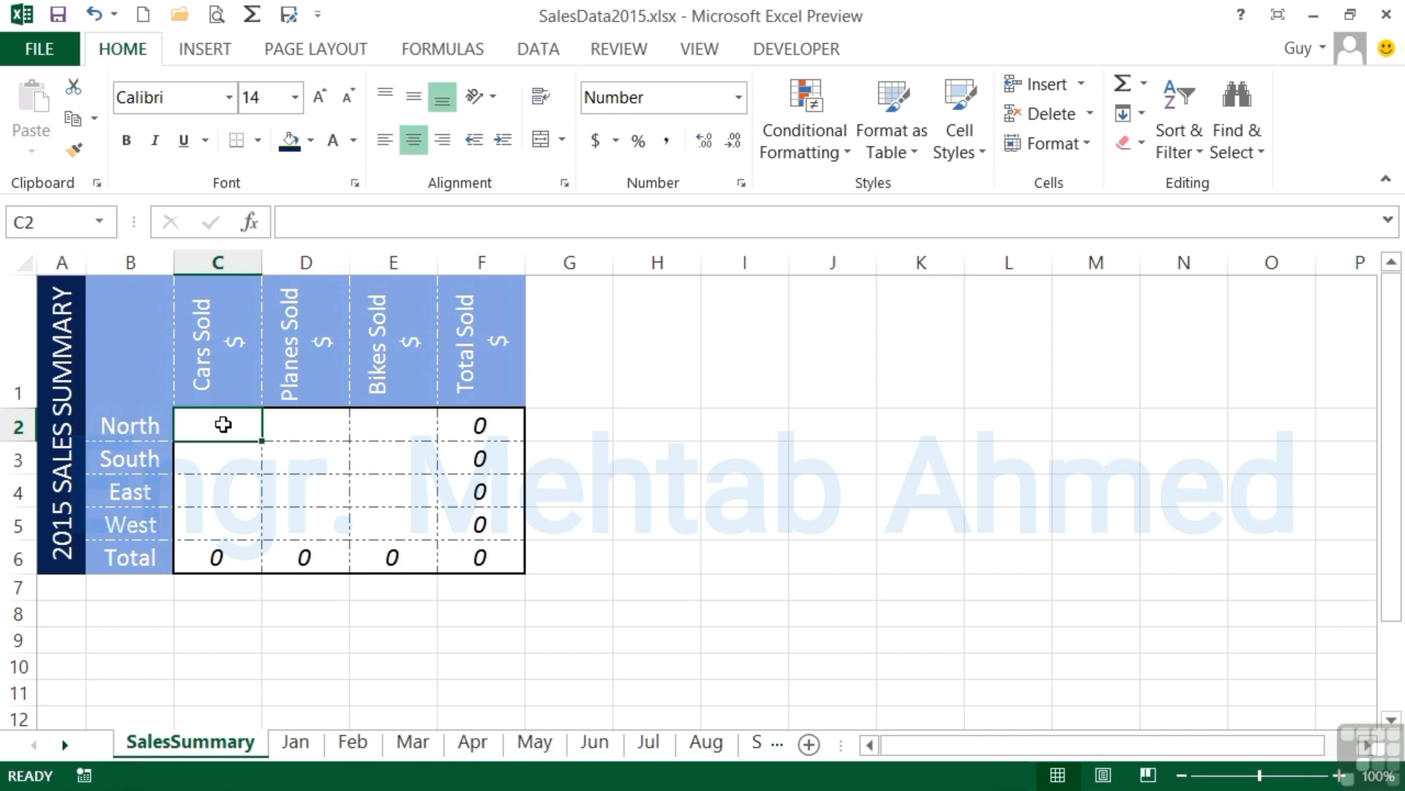
text(=sum)
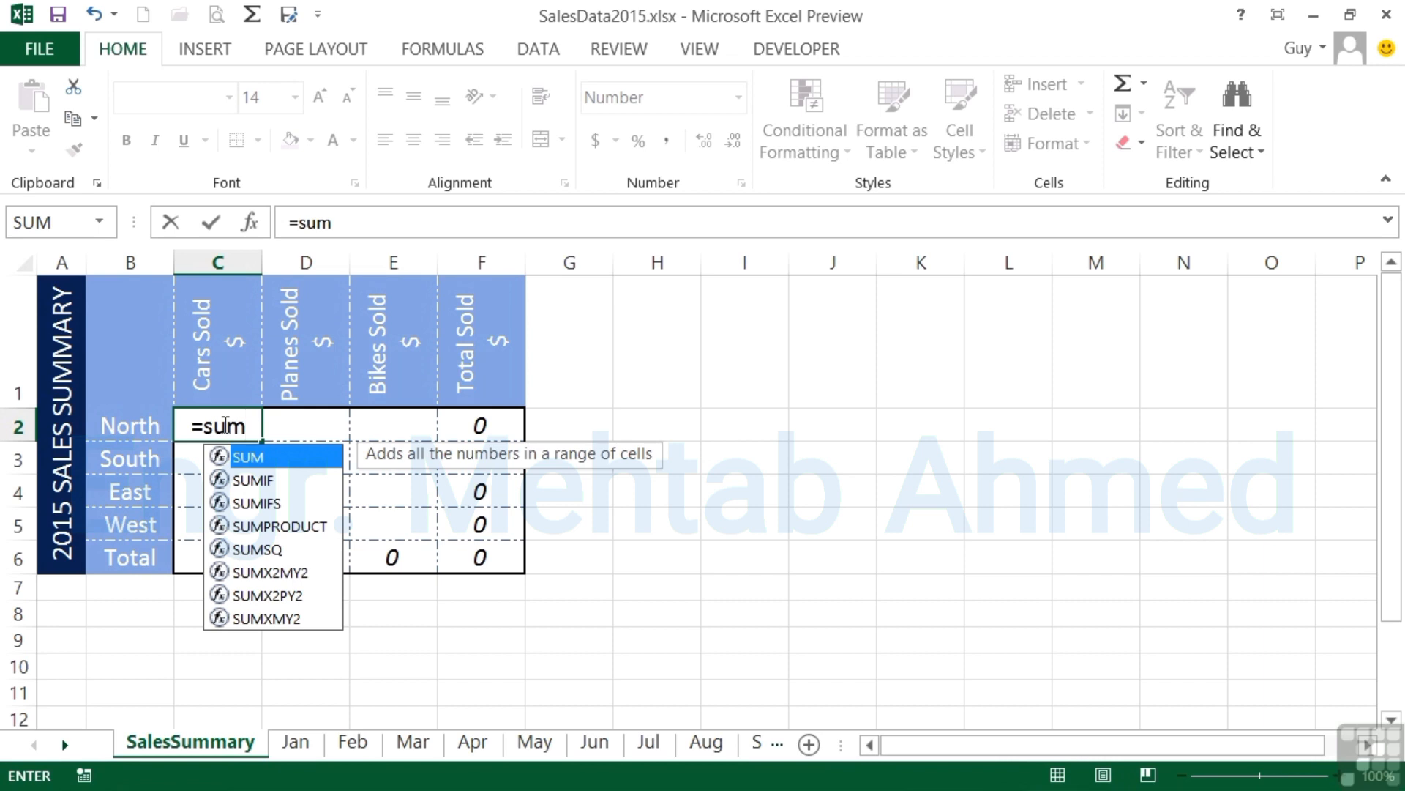
text(()
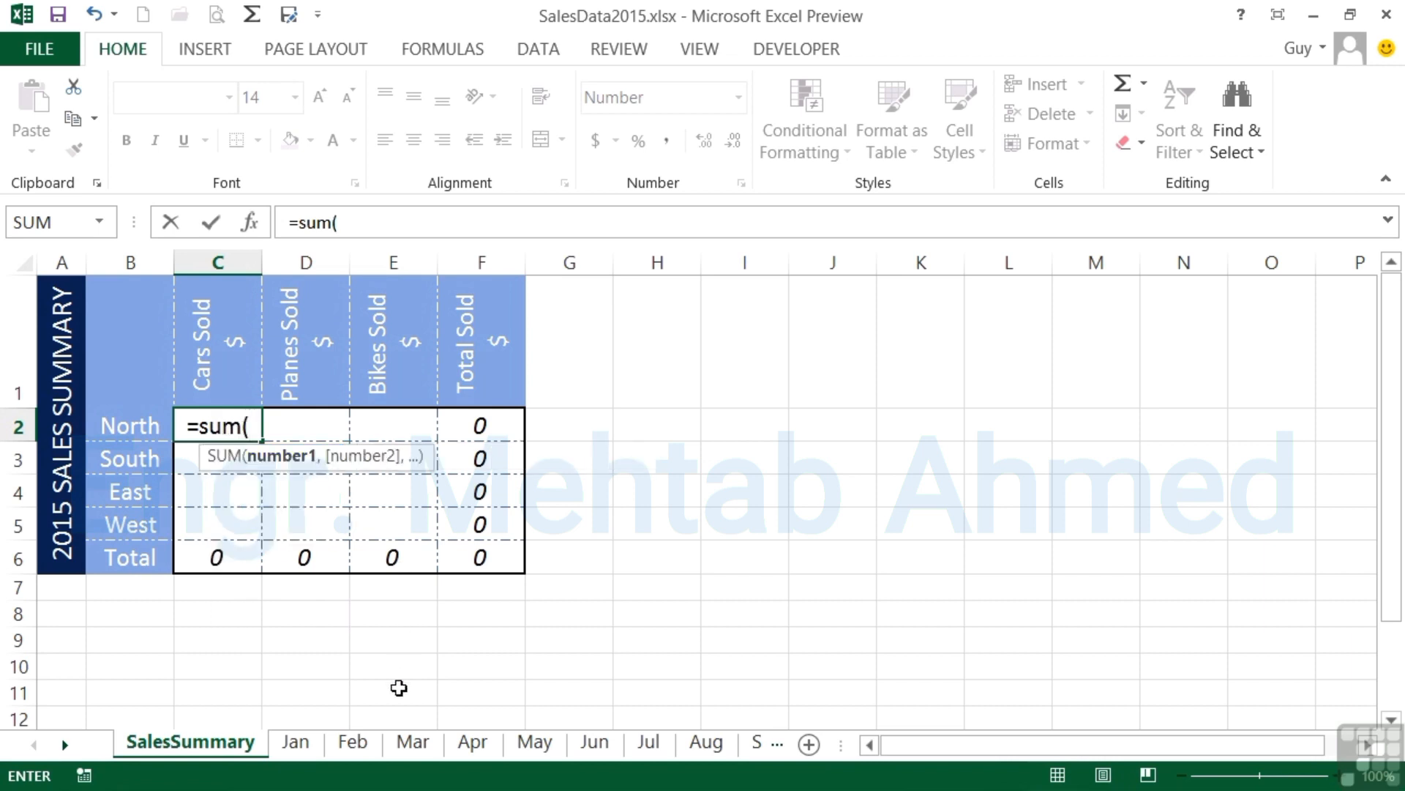
click(309, 741)
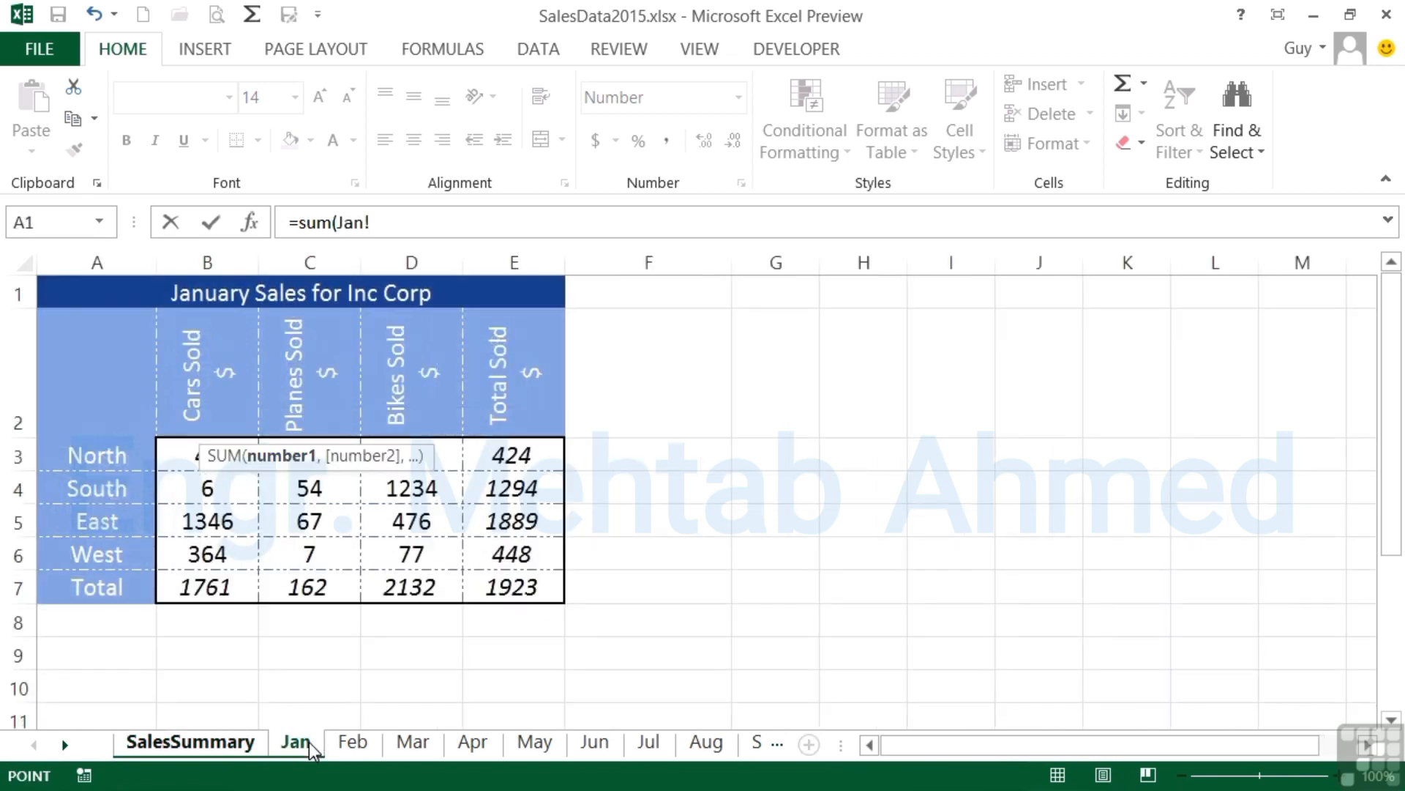
click(65, 744)
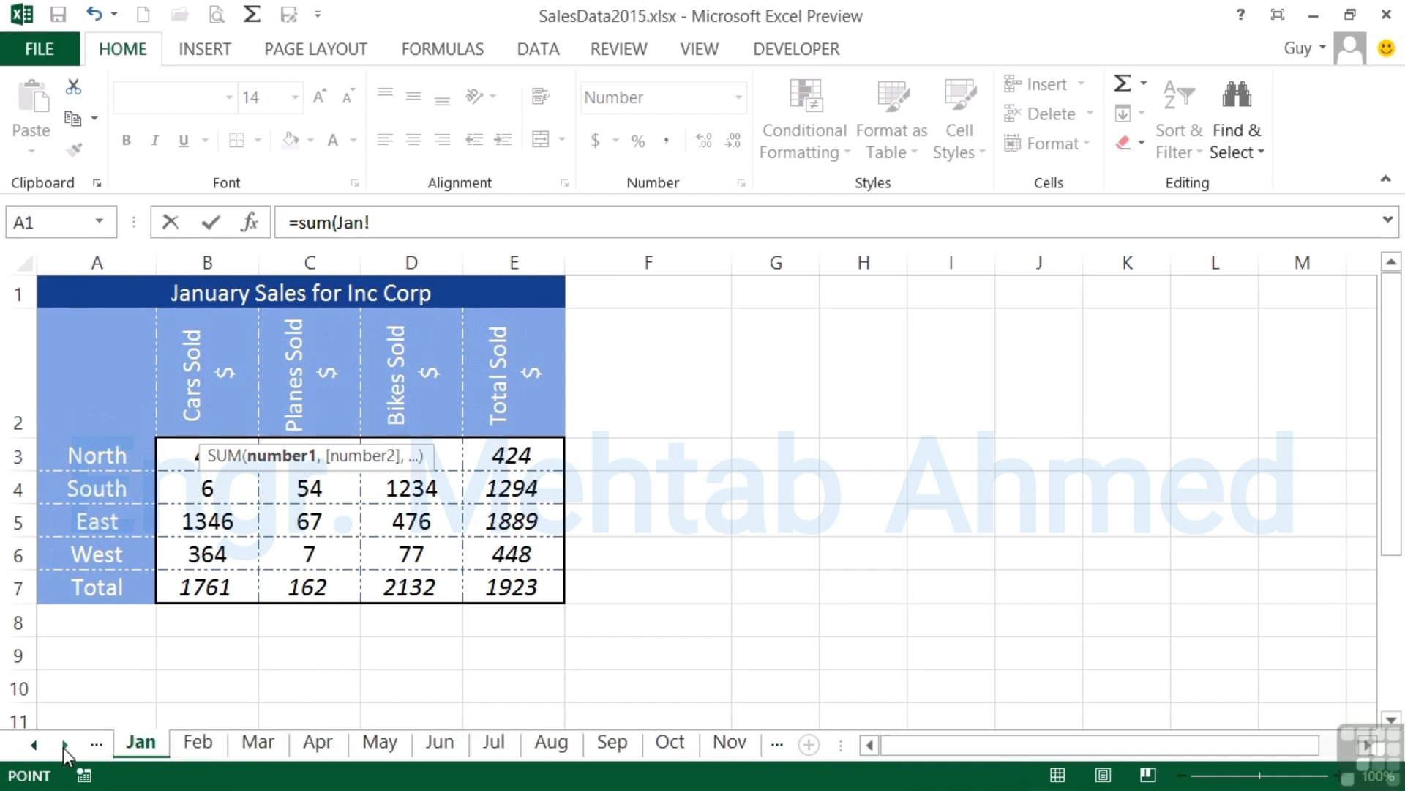
click(65, 744)
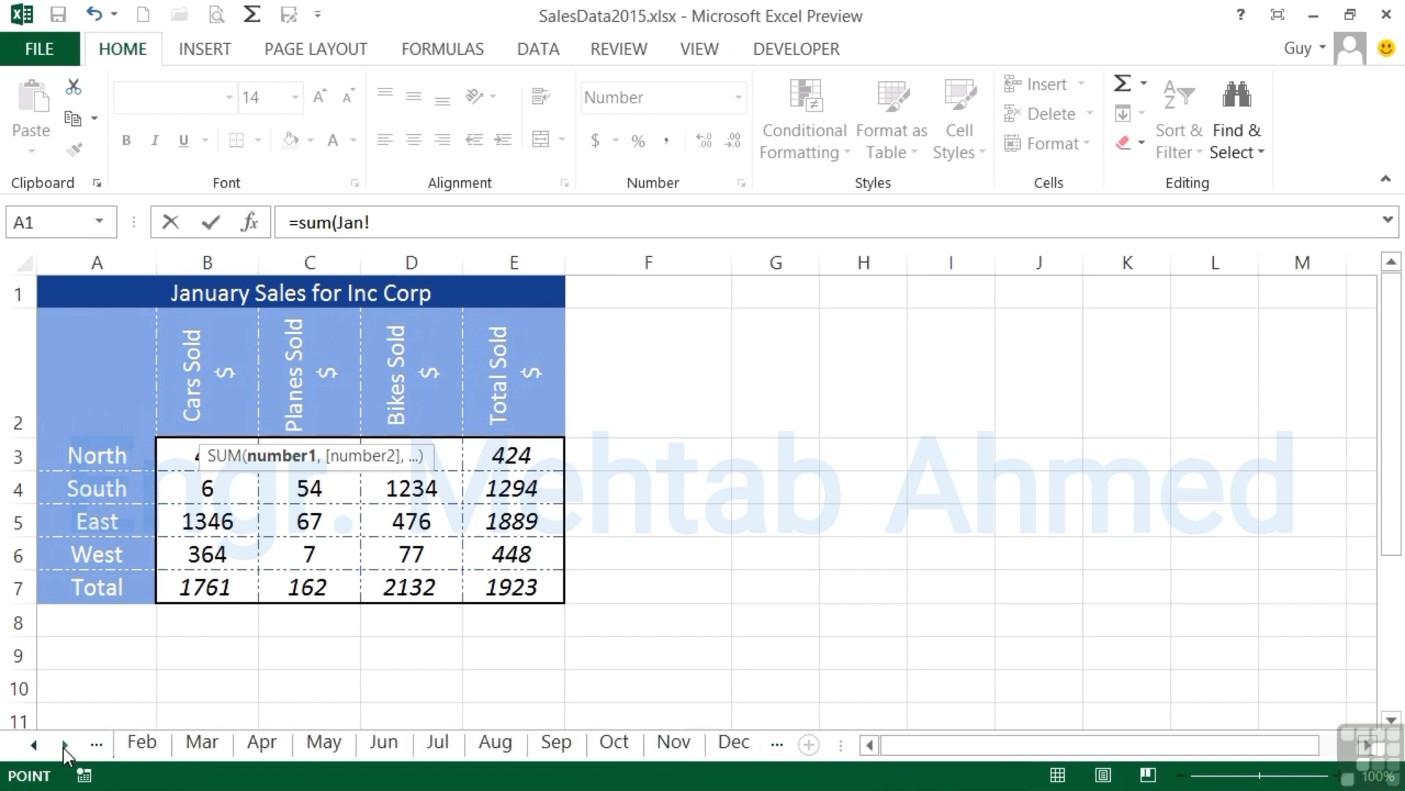
shift+click(736, 744)
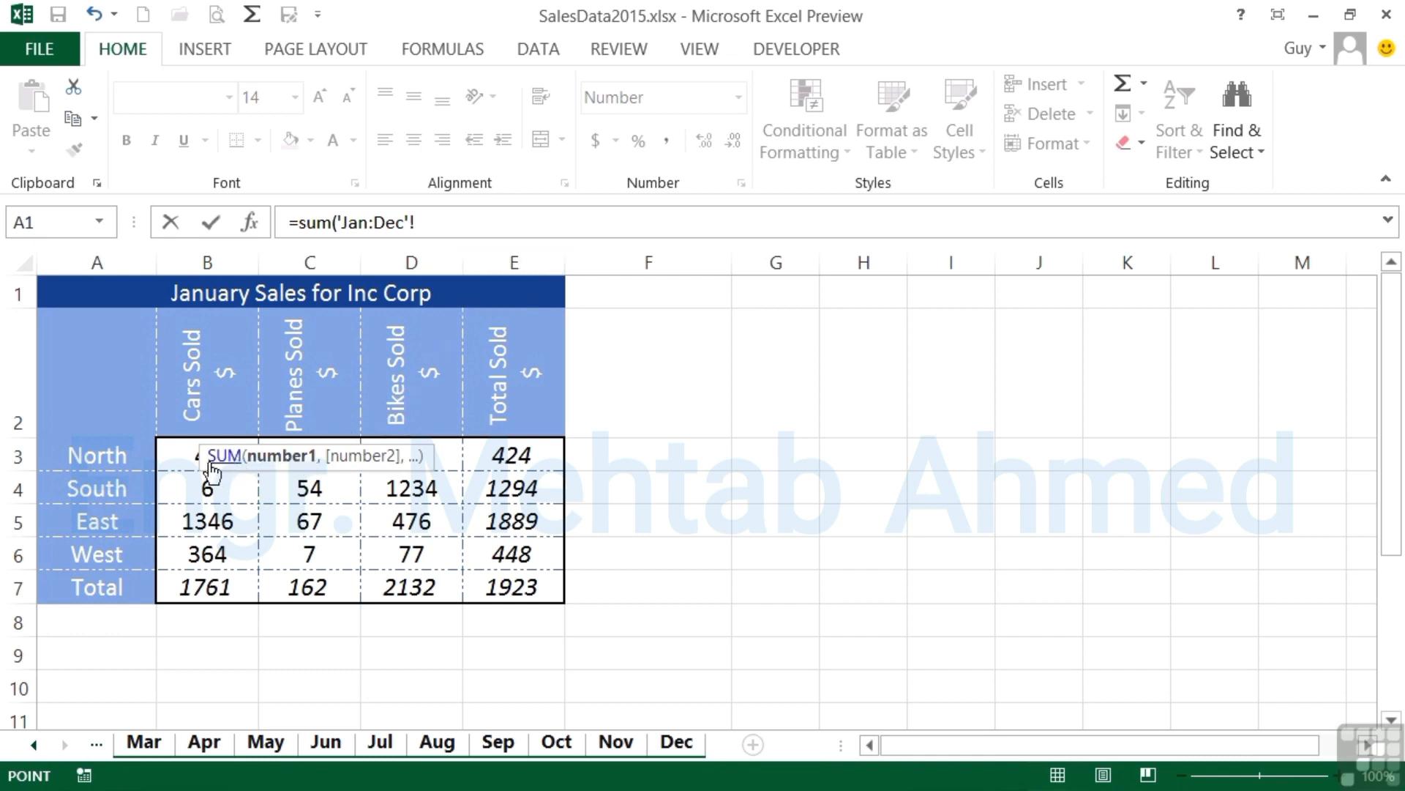
click(180, 451)
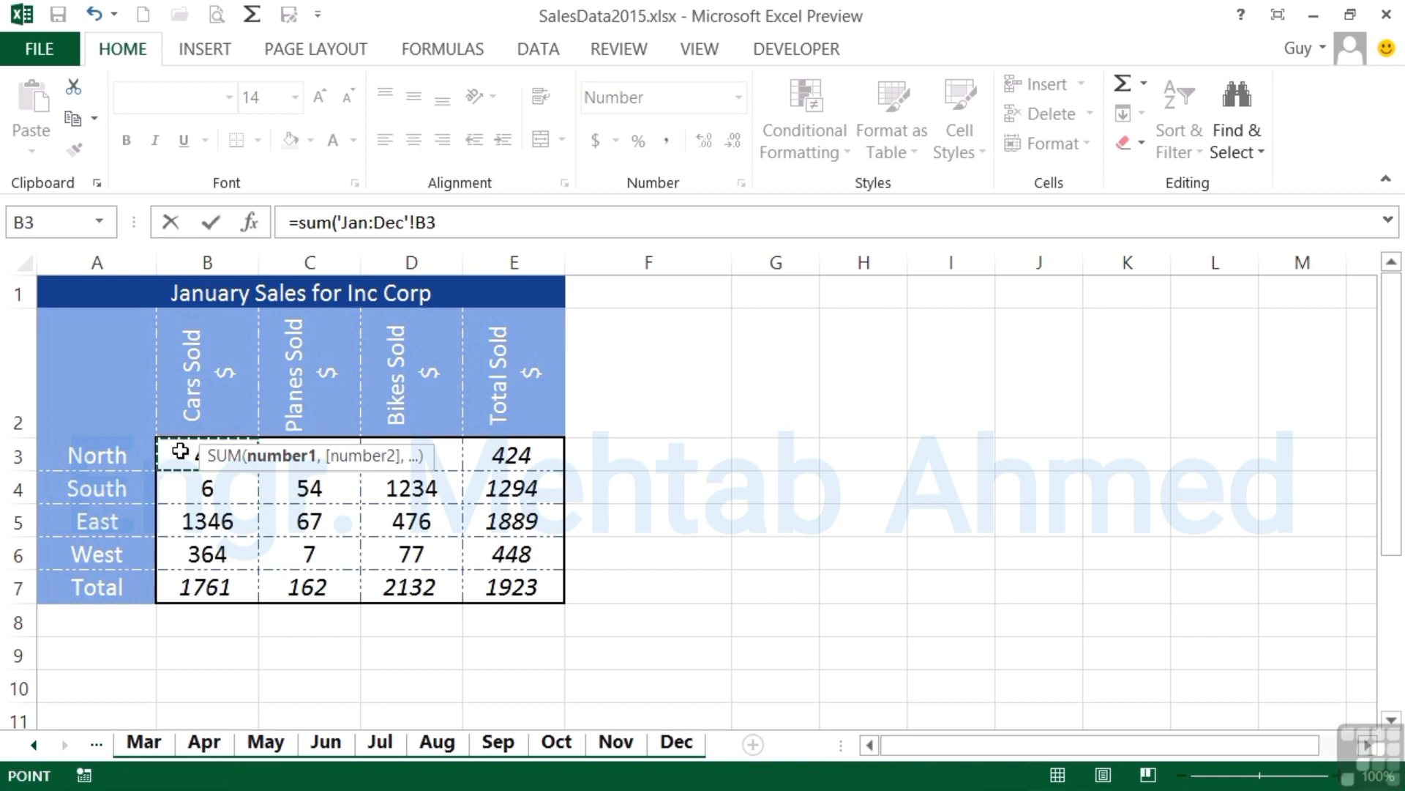
key(Return)
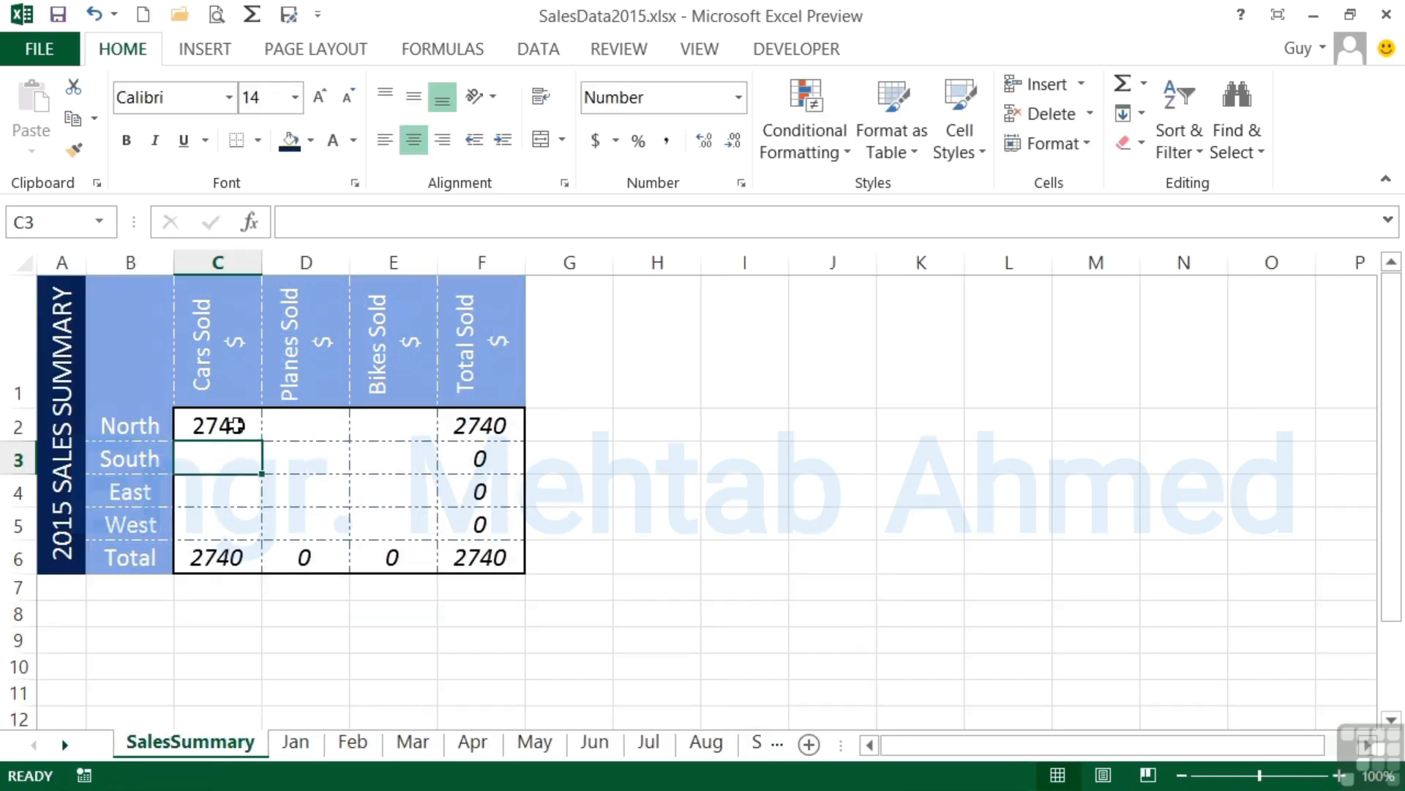
- Review the sheet range and cell reference of the SUM formula in C2 without editing it
click(234, 426)
double_click(235, 425)
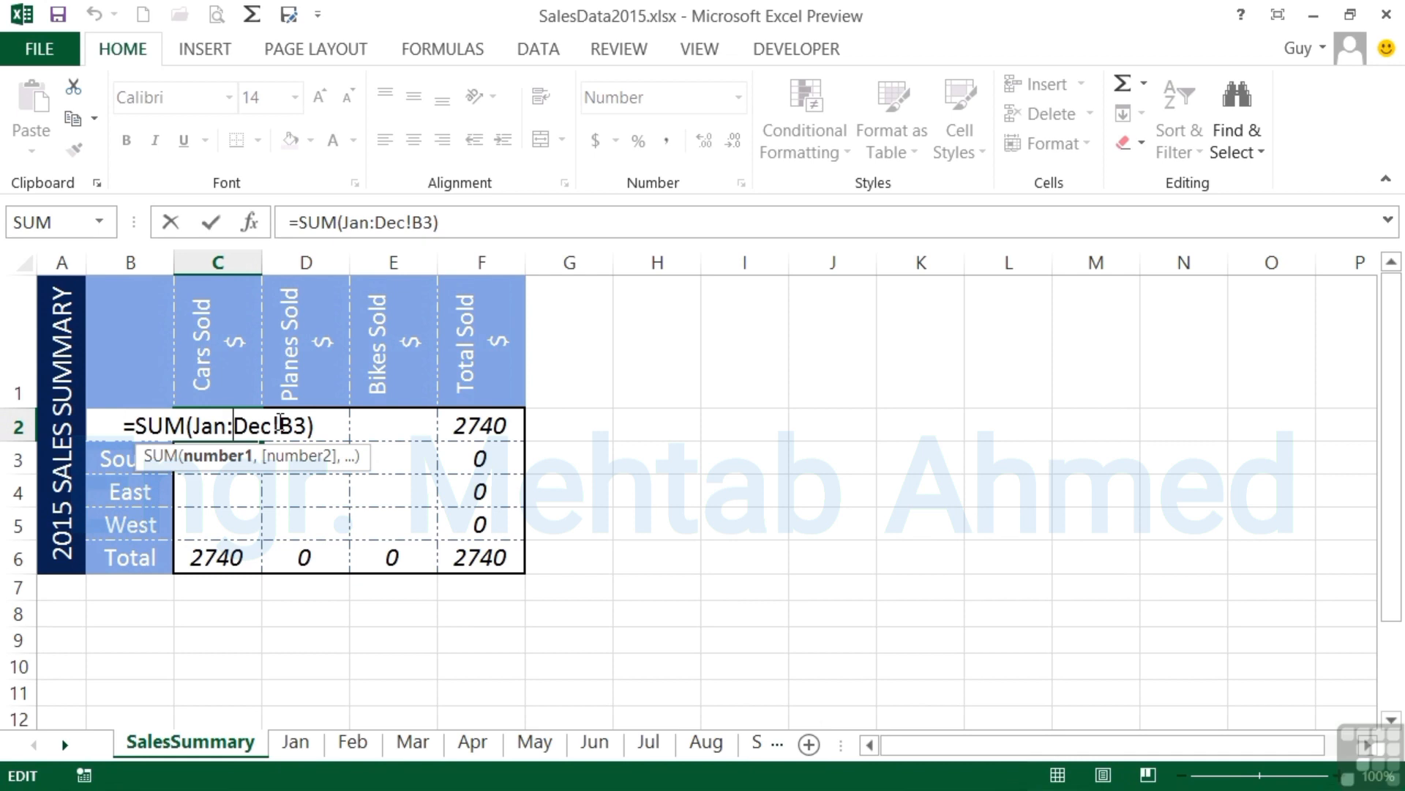
key(Return)
key(Up)
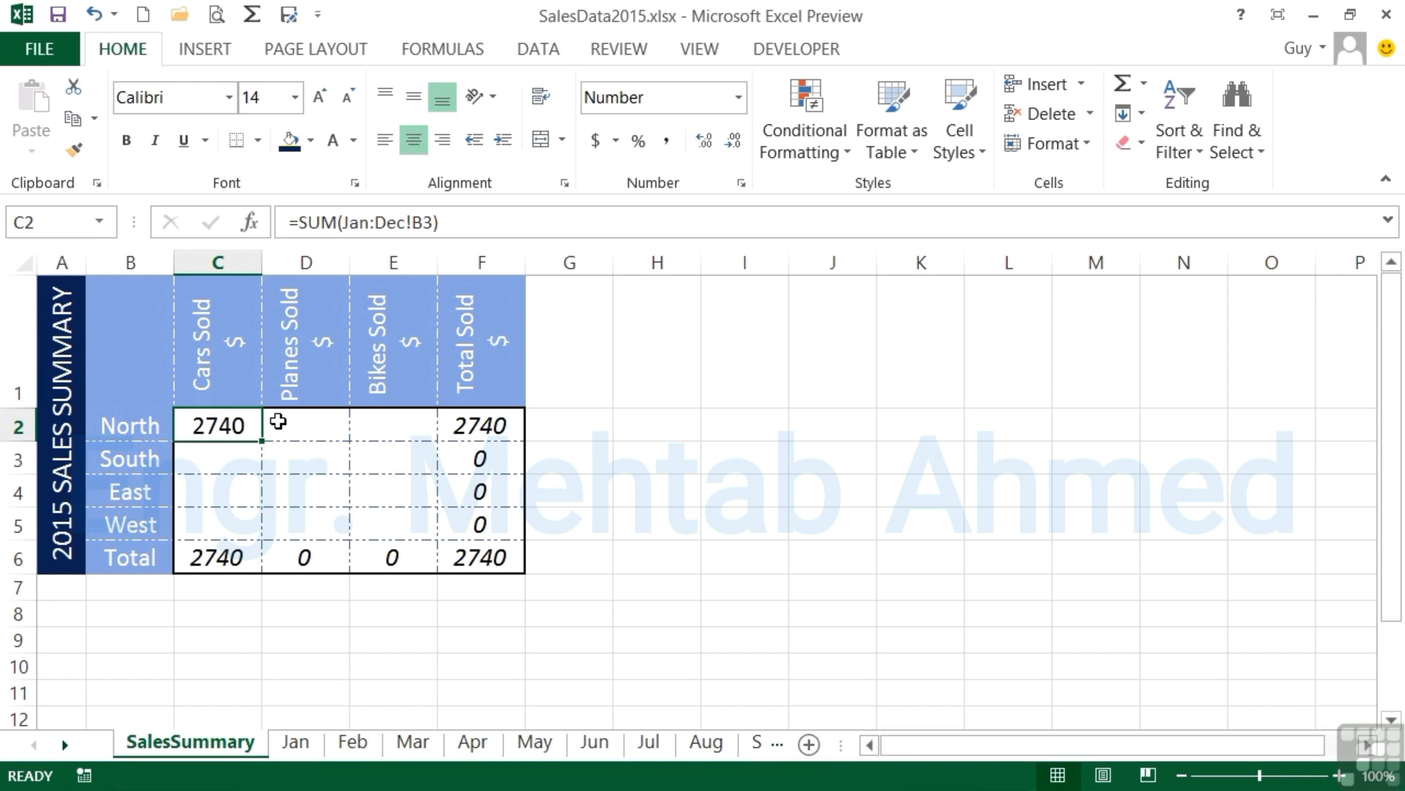
double_click(246, 426)
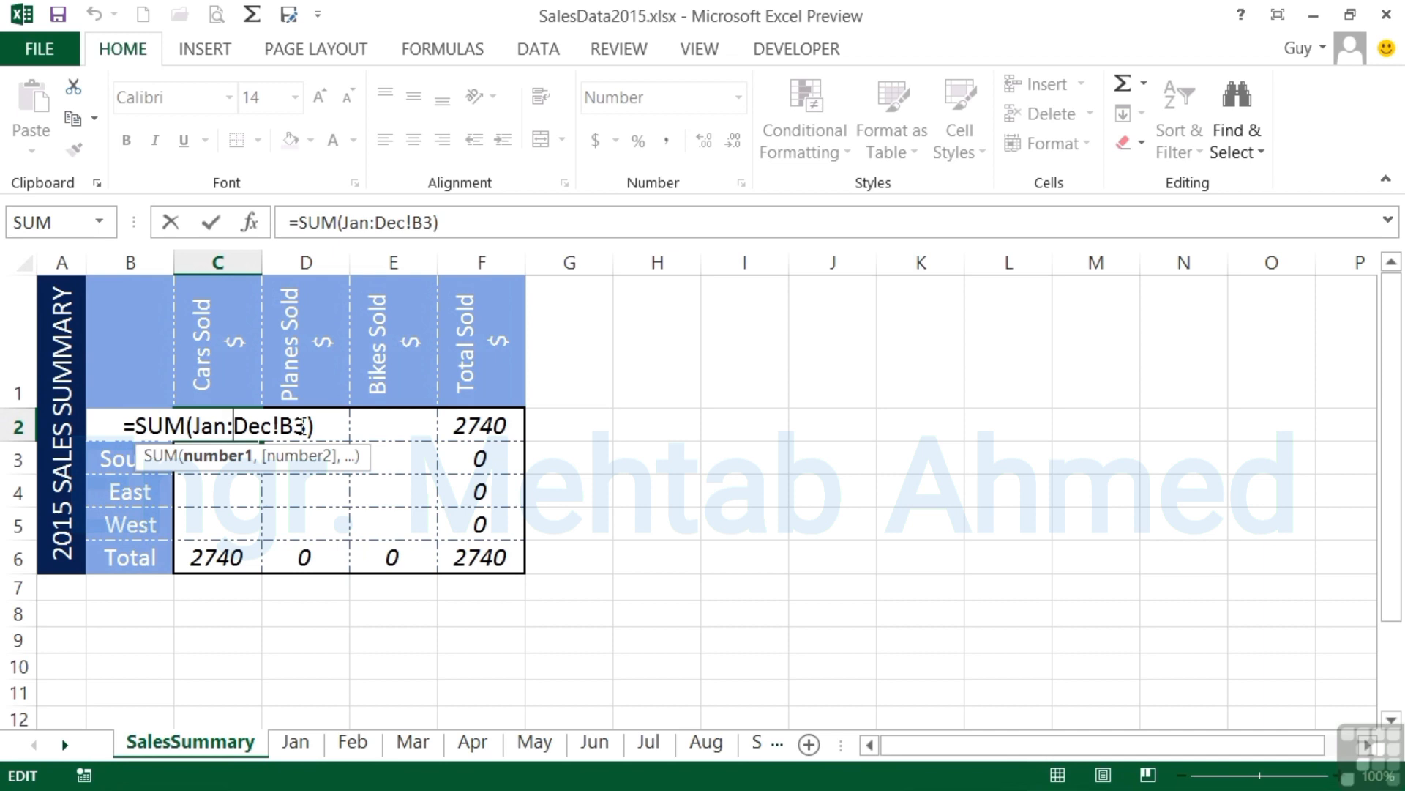
key(Return)
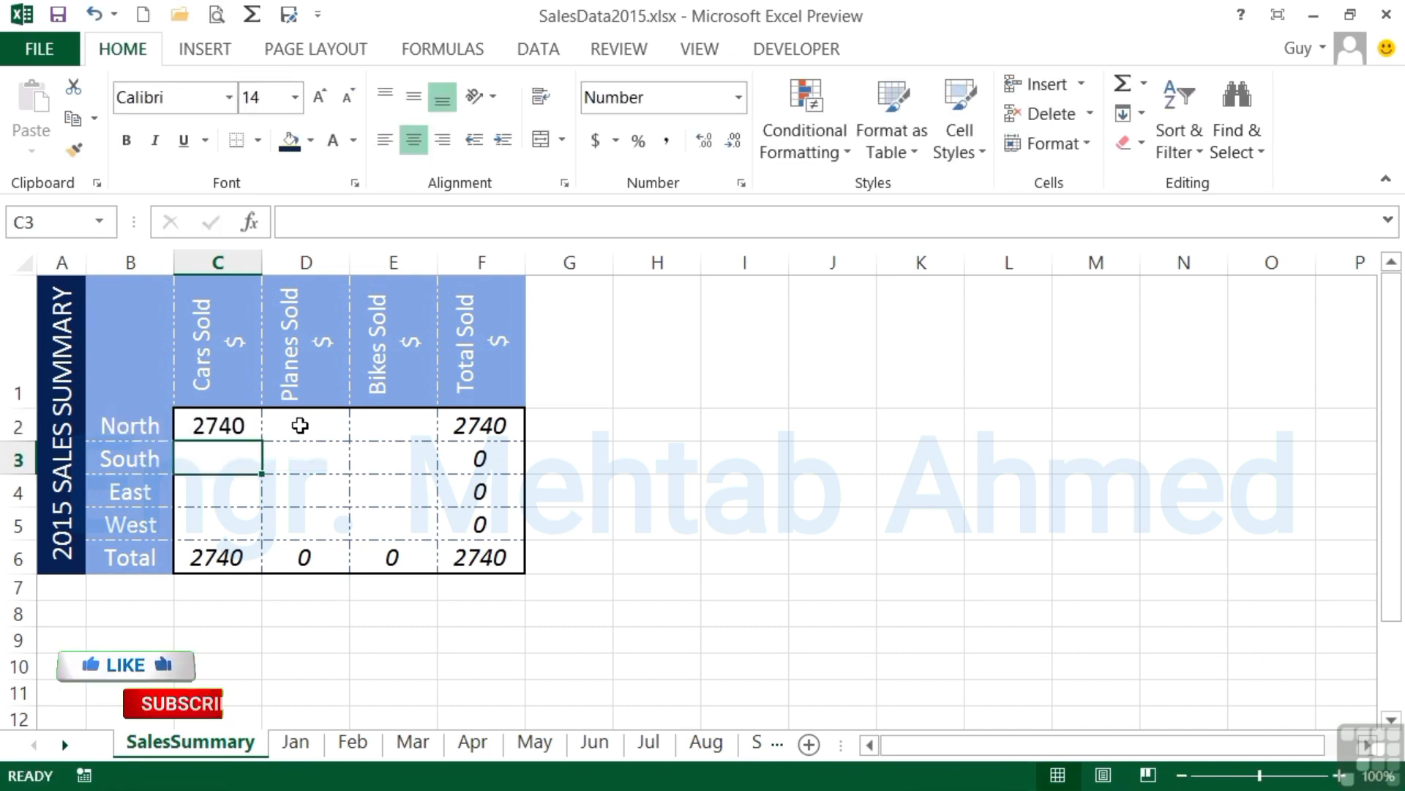
- Copy the formula in C2 to C2:E5 with Paste Special, using Formulas and number formats
key(Up)
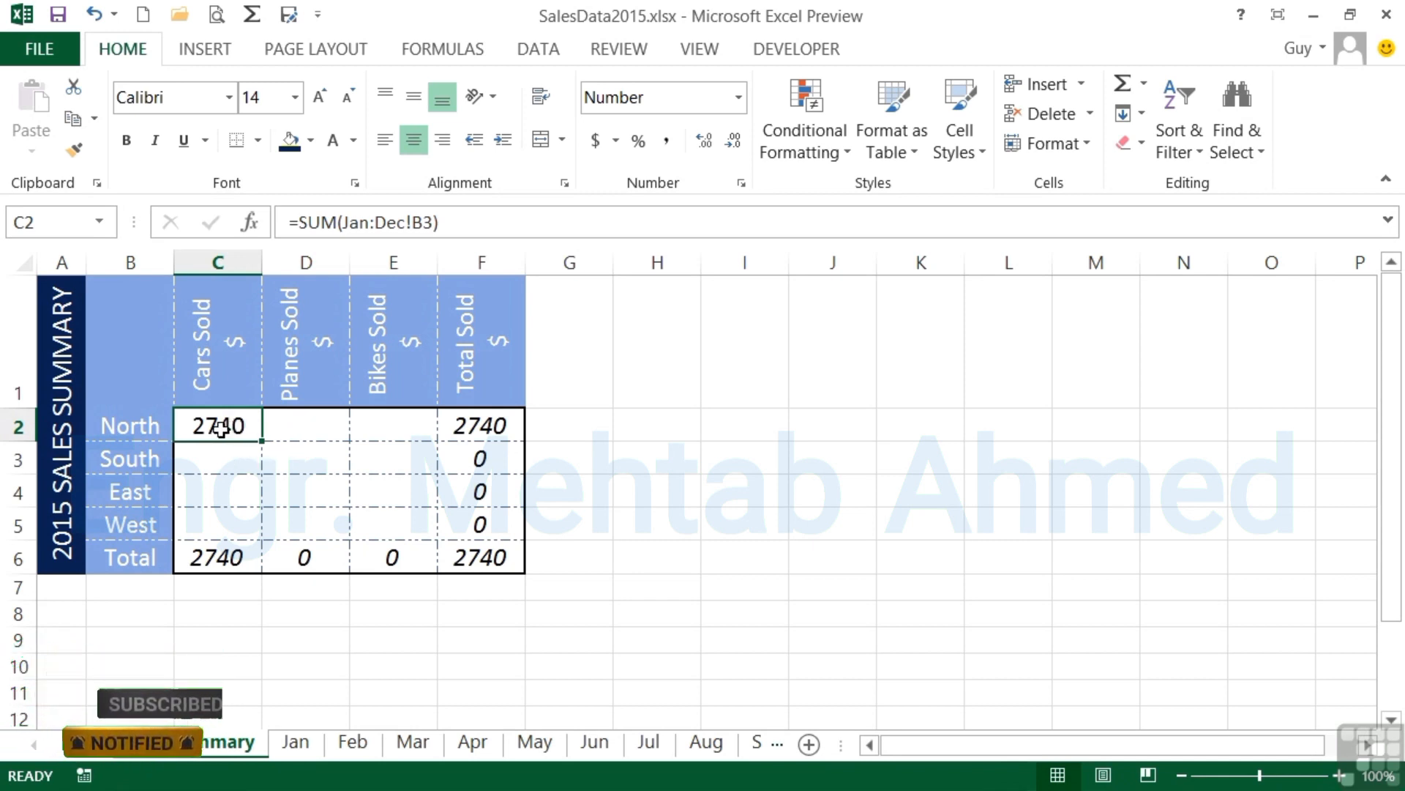
key(ctrl+c)
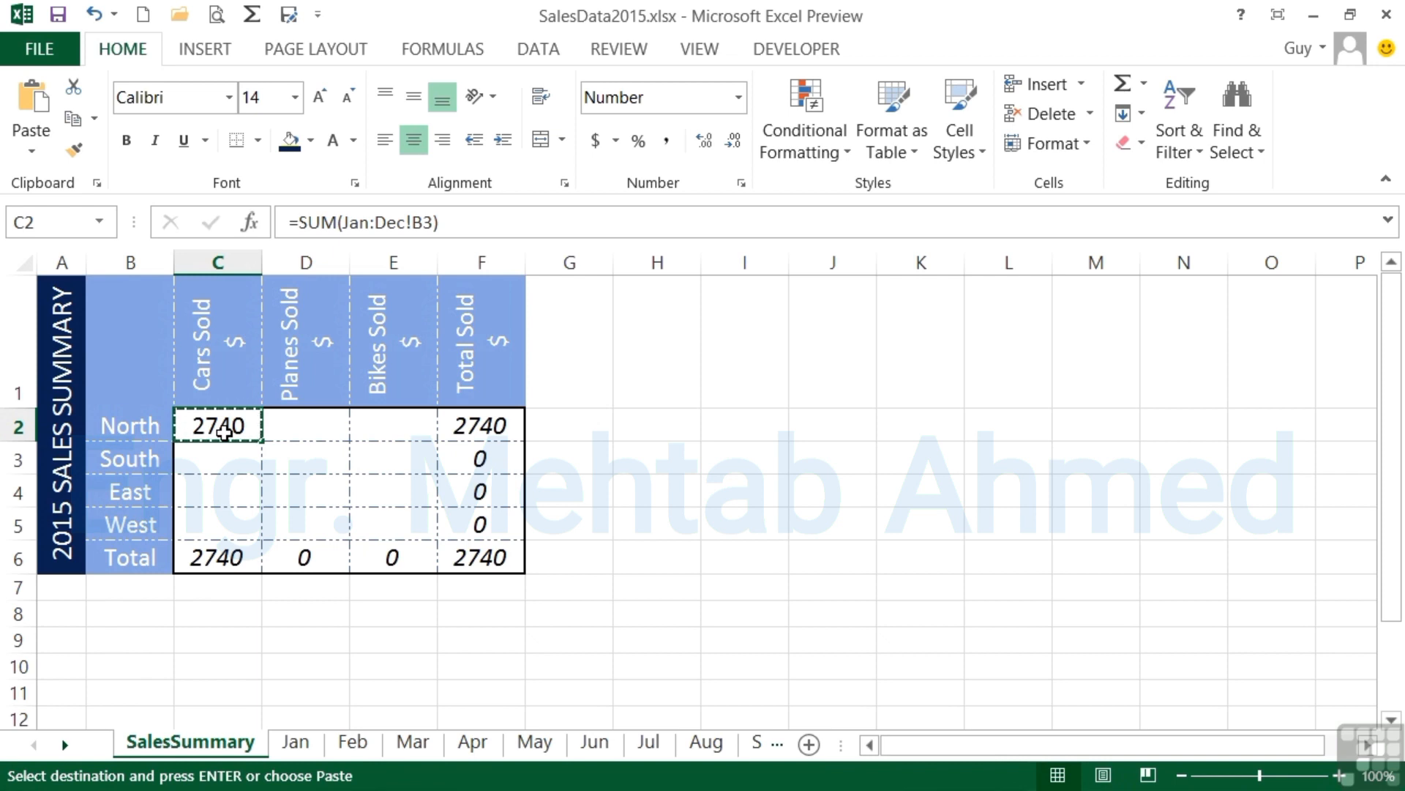
drag(223, 432, 386, 529)
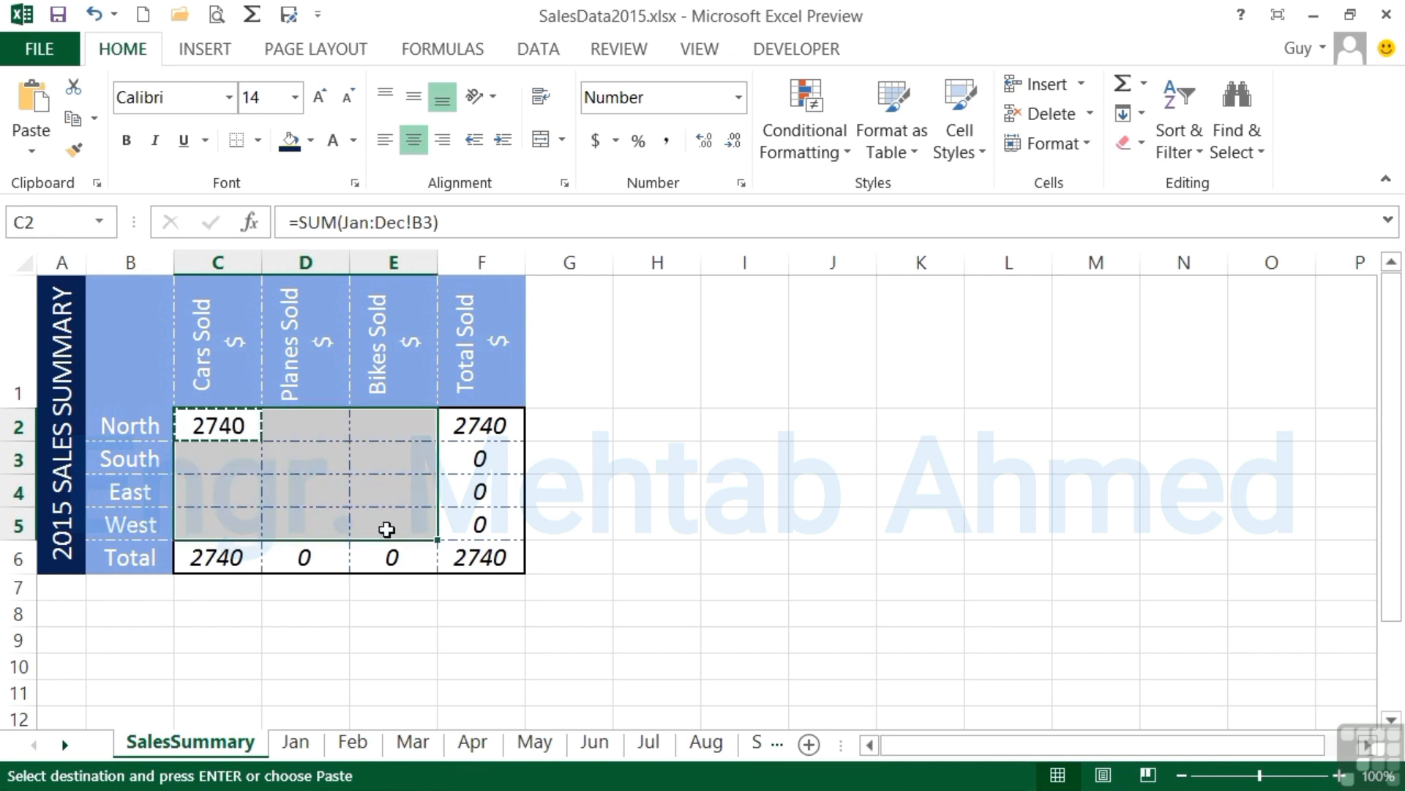
click(33, 155)
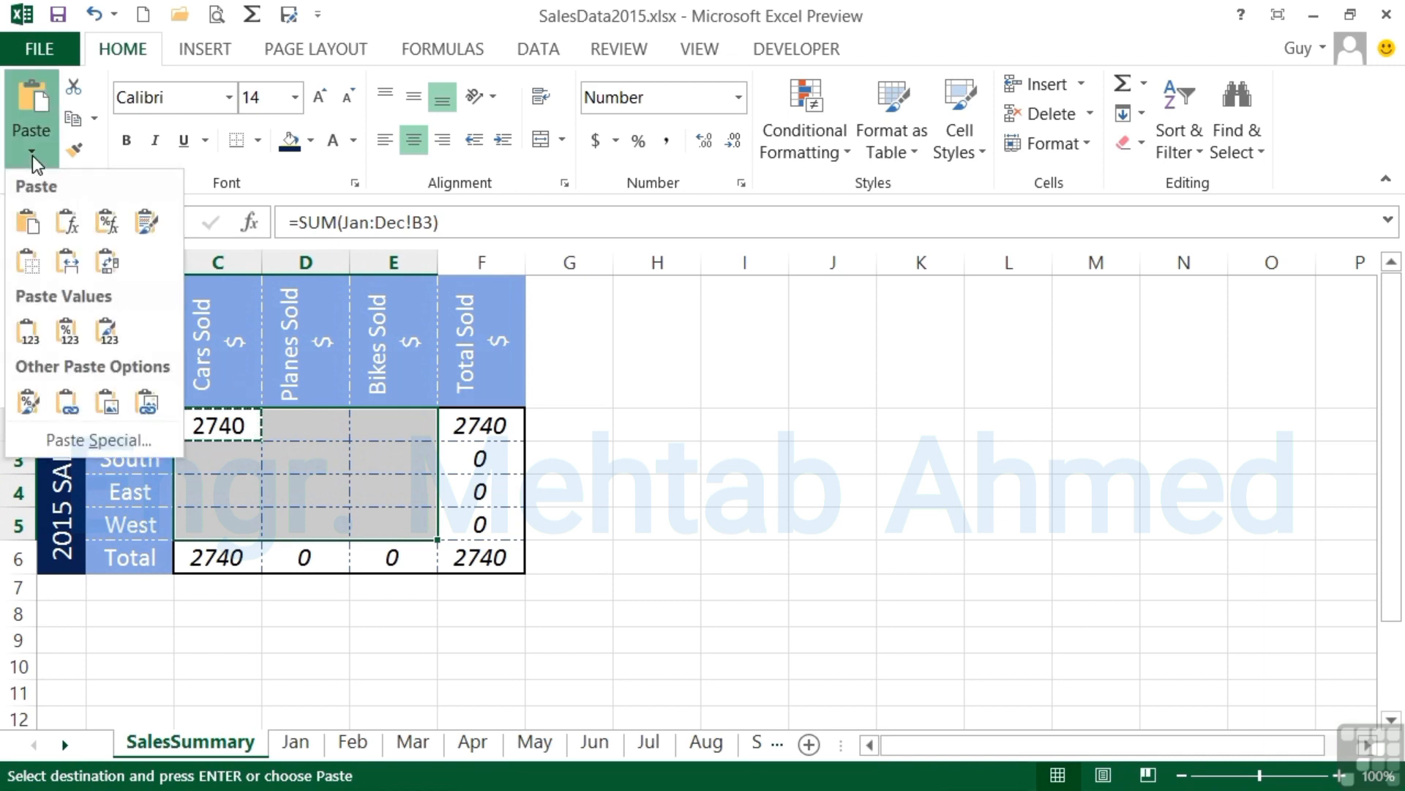
click(87, 440)
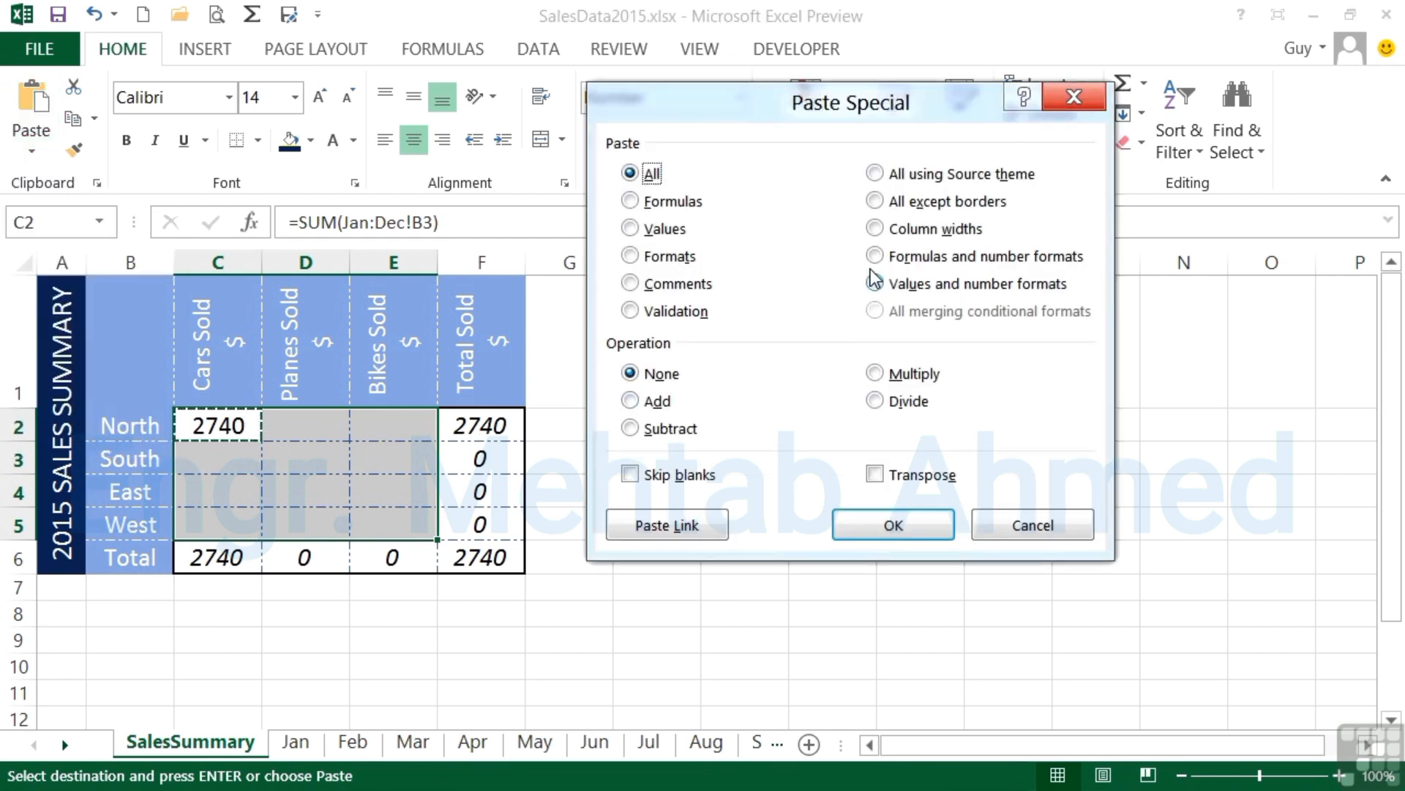
click(879, 255)
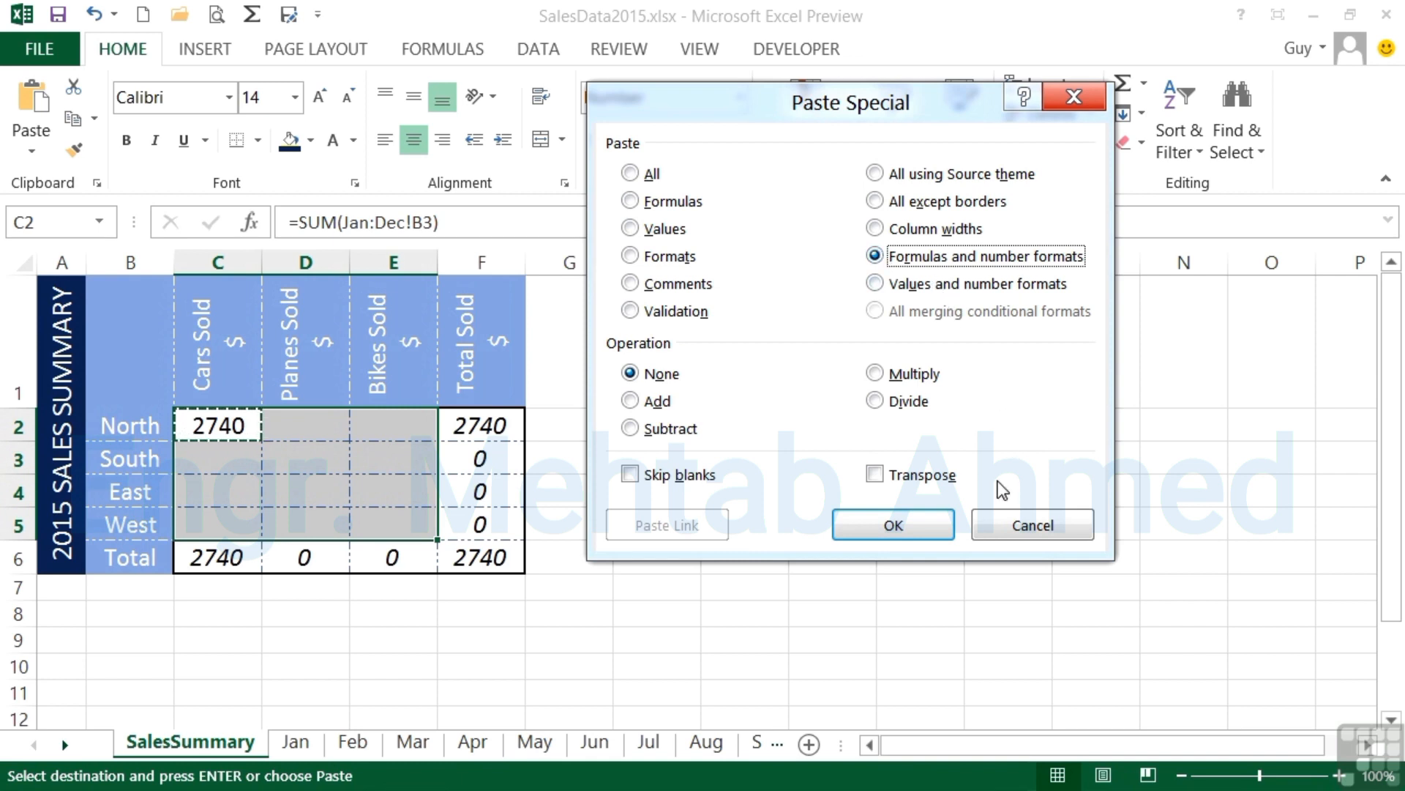
click(897, 525)
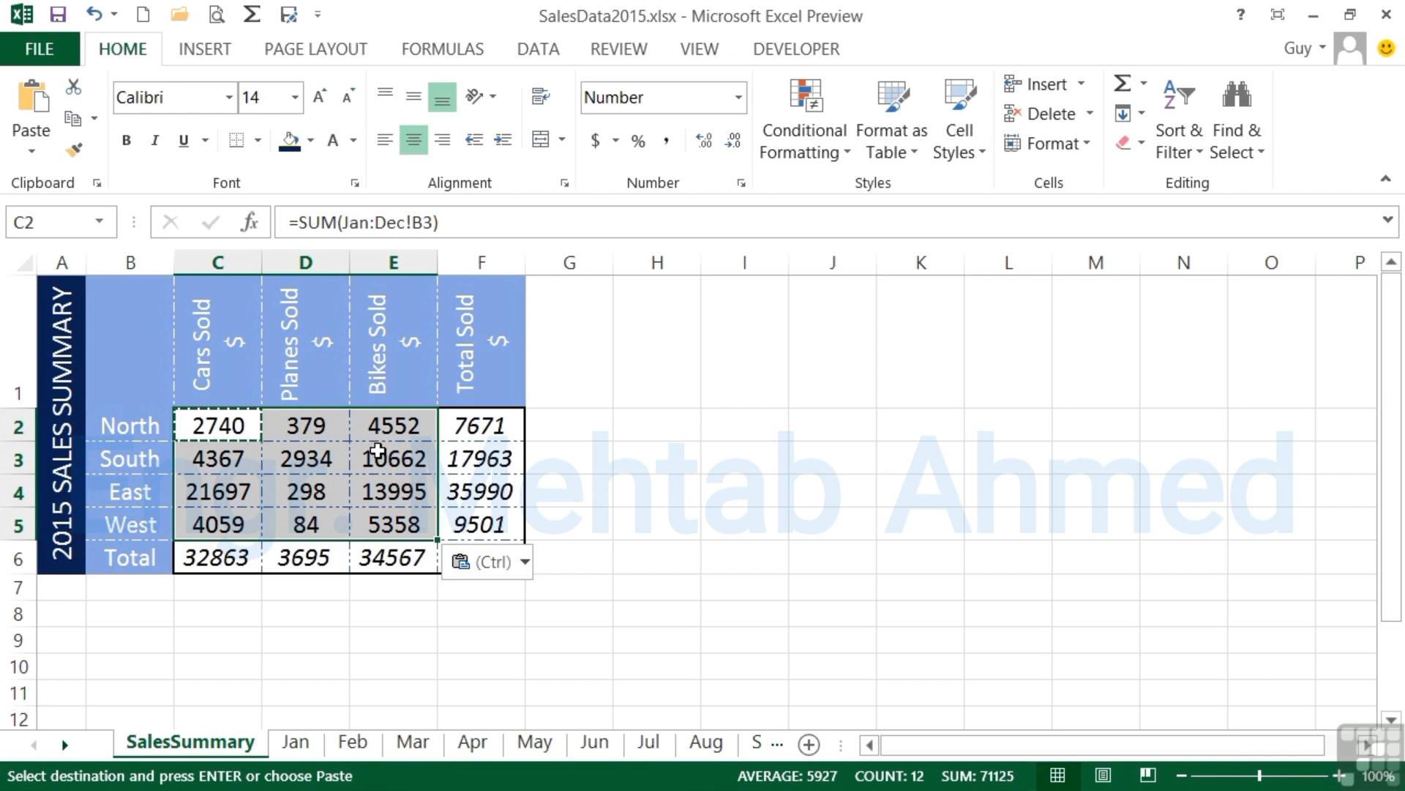
key(Return)
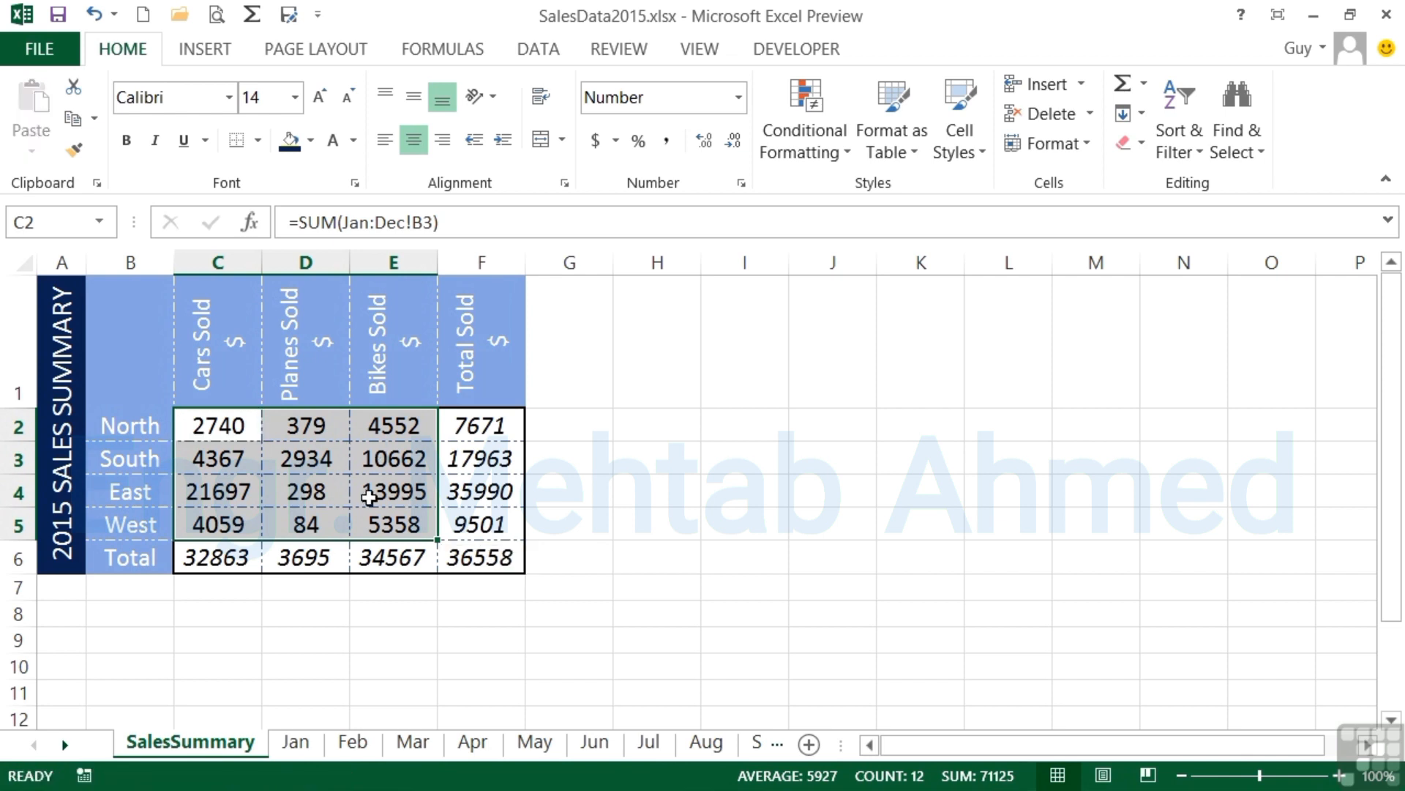